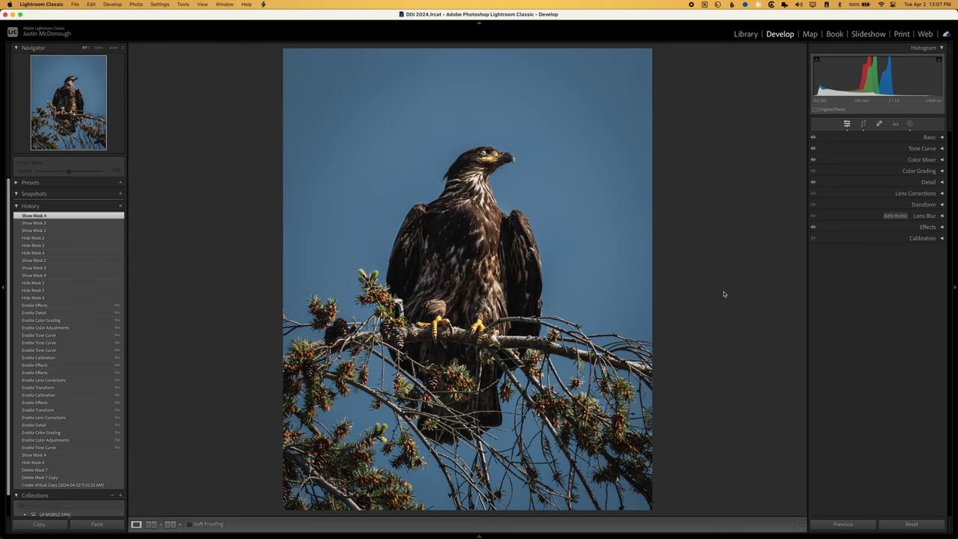
Undo the white balance and tone resets to bring back the eagle photo's Basic adjustments
key(super+shift+r)
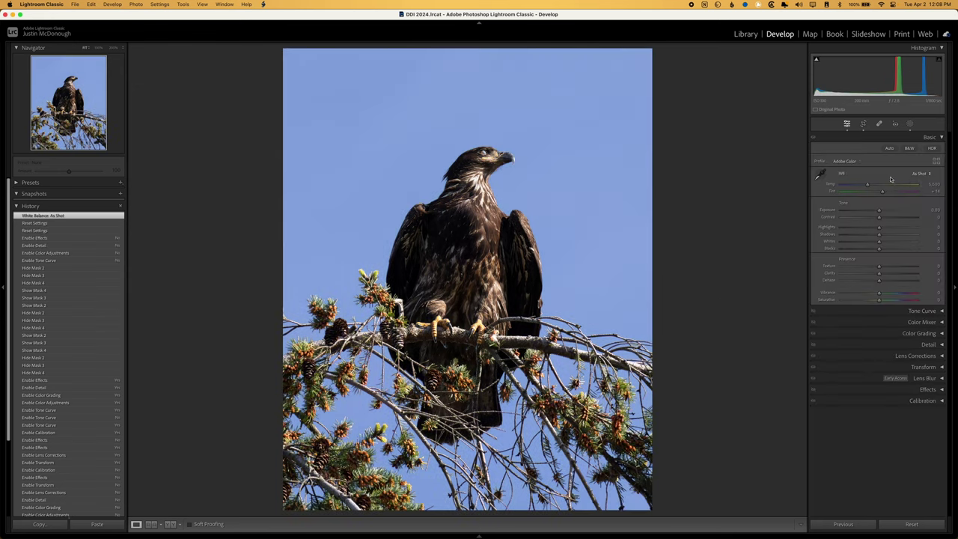
key(super+z)
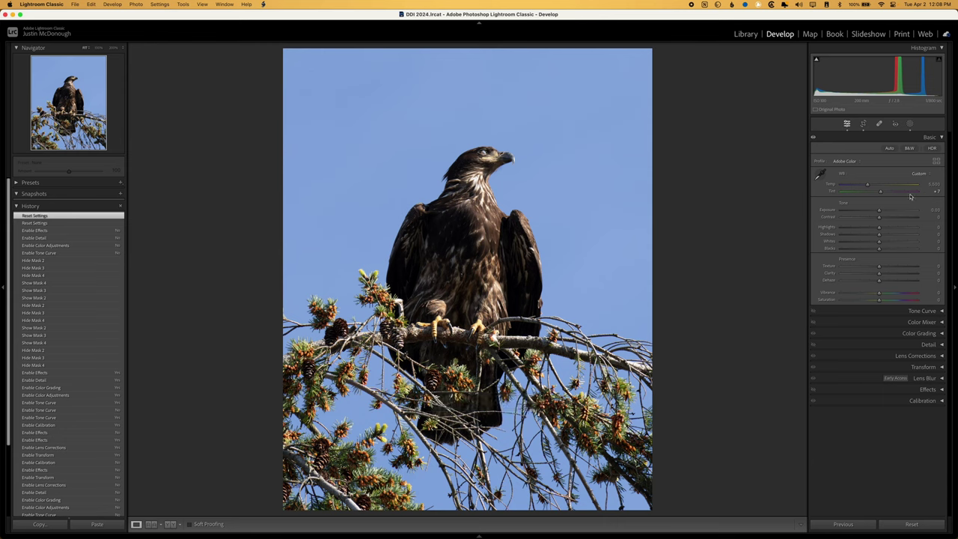
key(super+z)
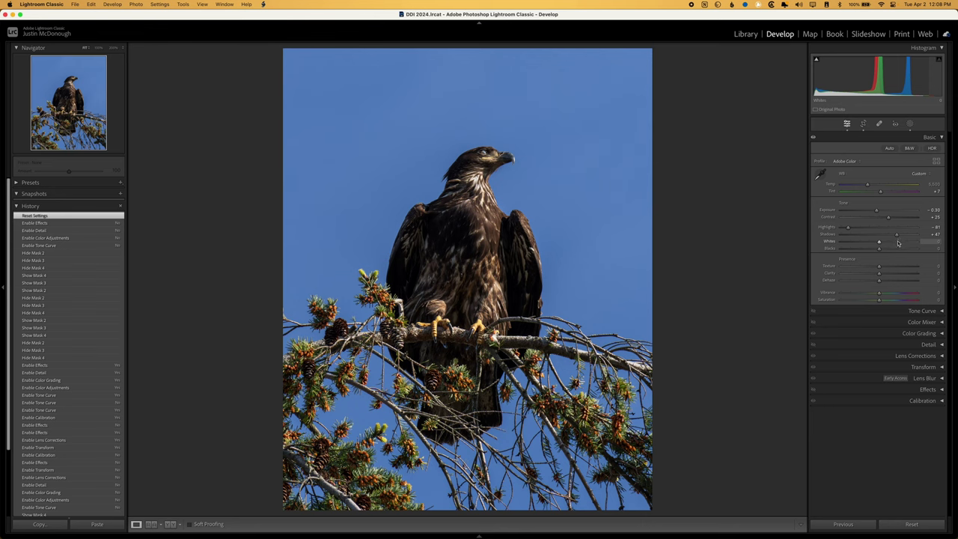
Enable the Tone Curve adjustments and toggle them off and on to compare their effect
click(876, 311)
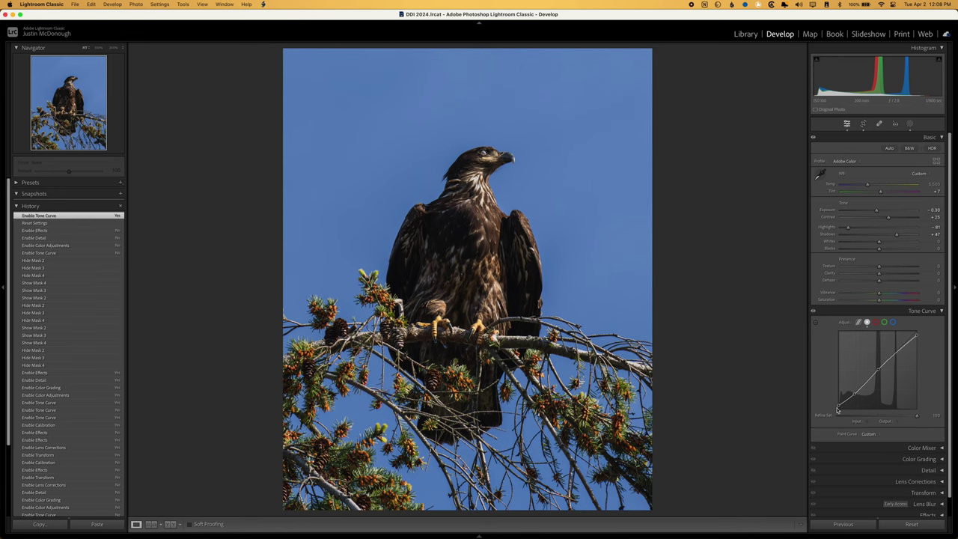
key(alt)
alt+click(813, 311)
alt+click(814, 311)
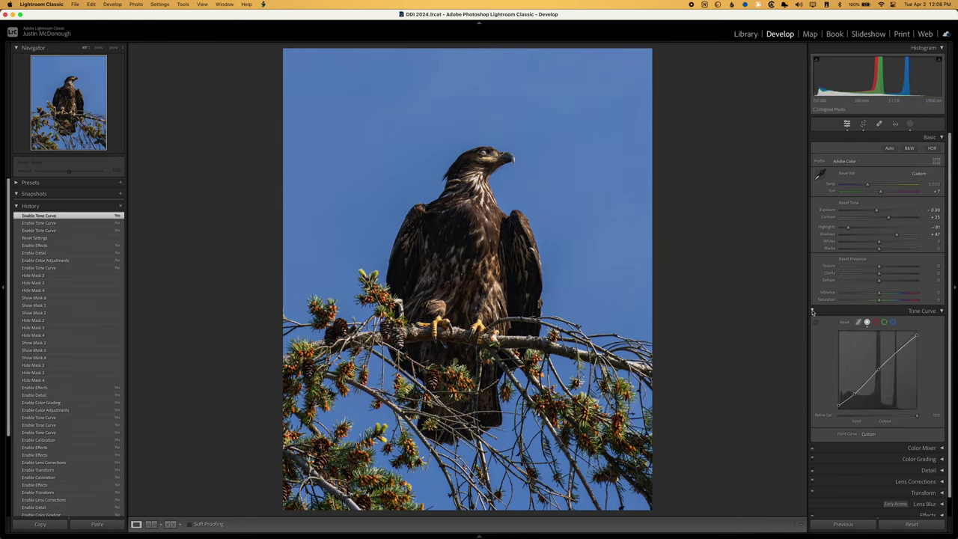
Enable the Color Mixer adjustments, and compare the blue hue shift by resetting it and undoing the reset
click(921, 447)
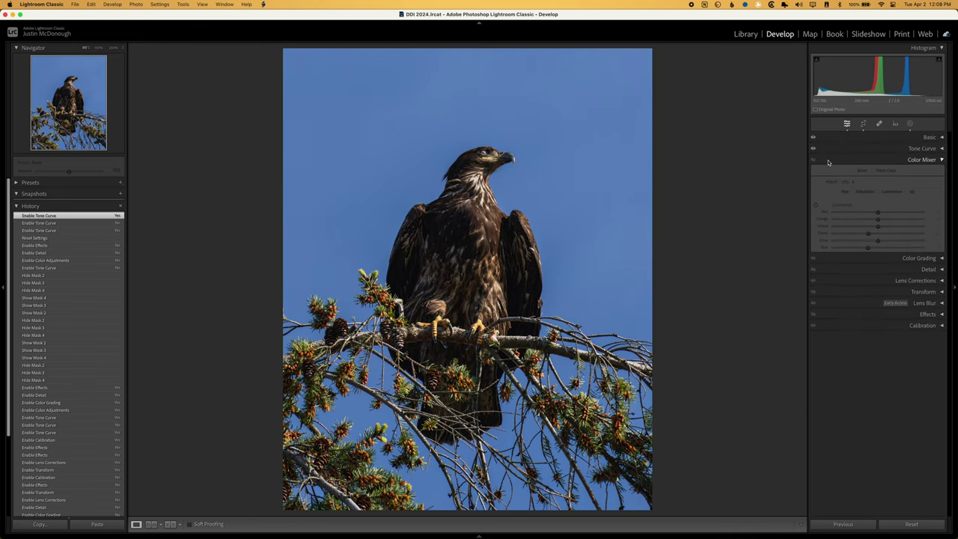
click(813, 162)
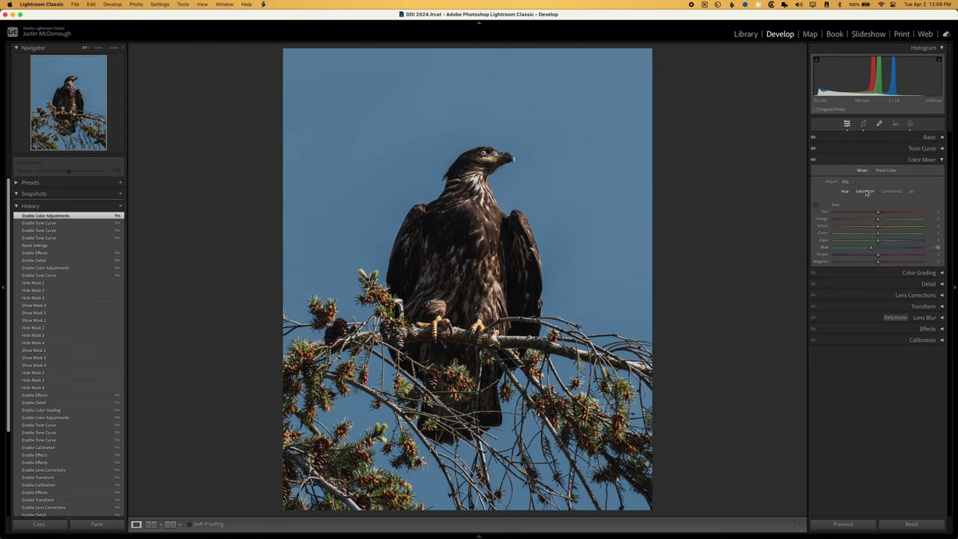
double_click(871, 248)
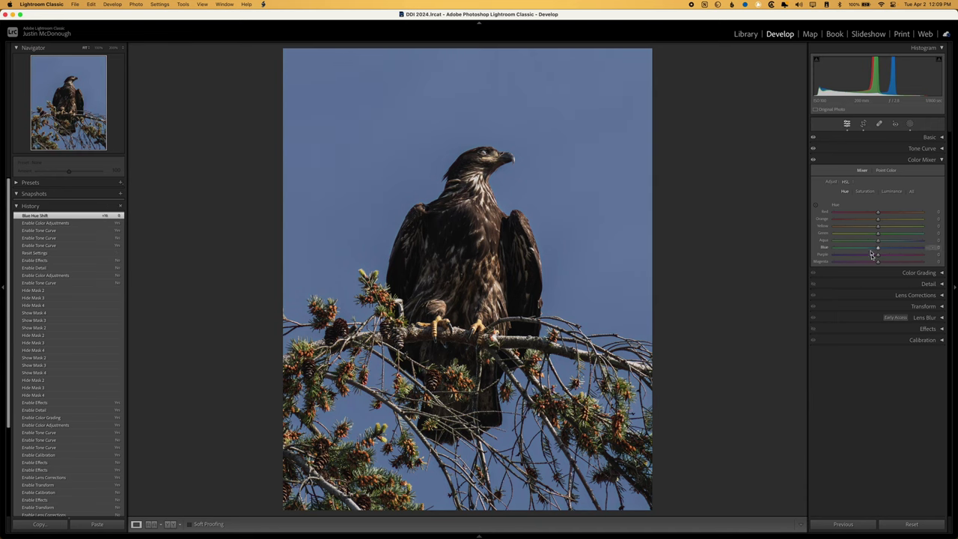
key(super+z)
Try resetting all Color Mixer saturation values, undo the reset, and view the luminance values
click(865, 191)
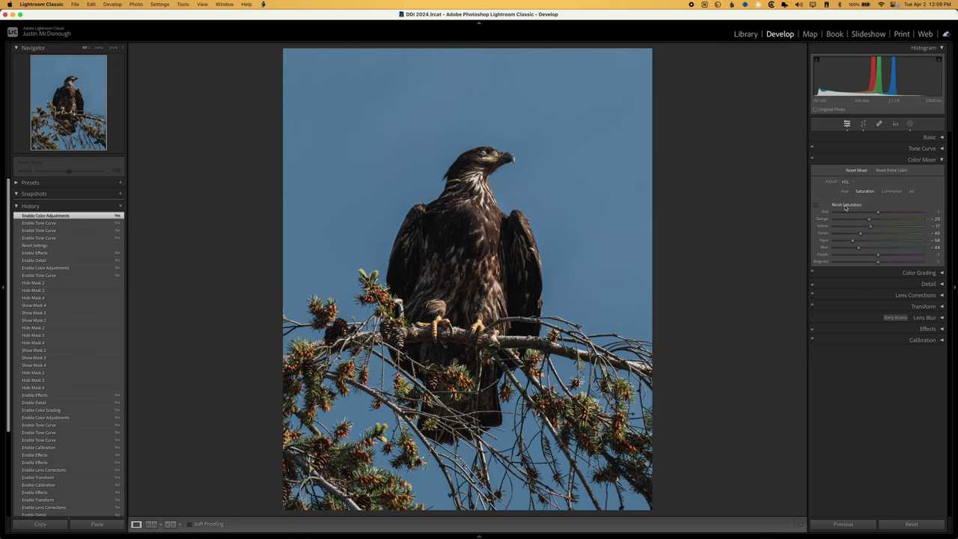
double_click(845, 206)
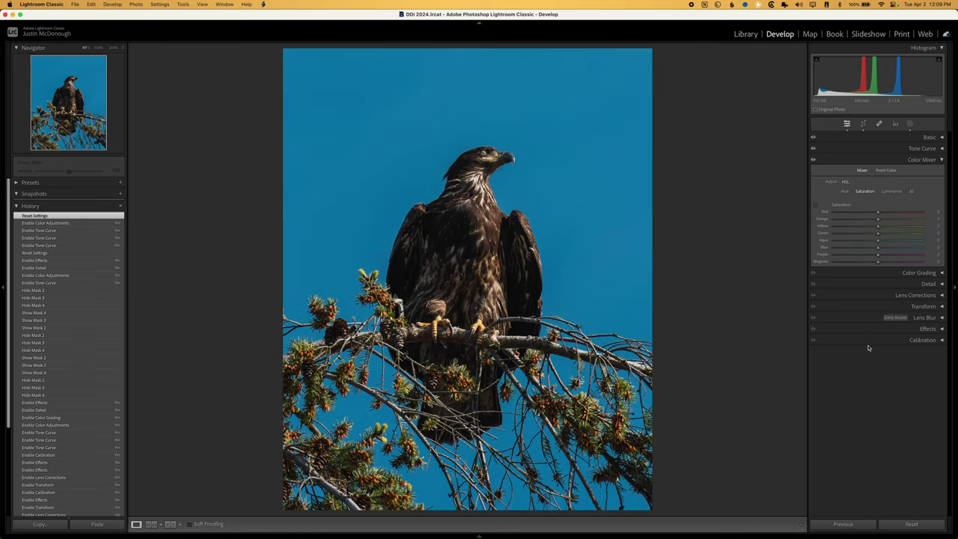
key(super+z)
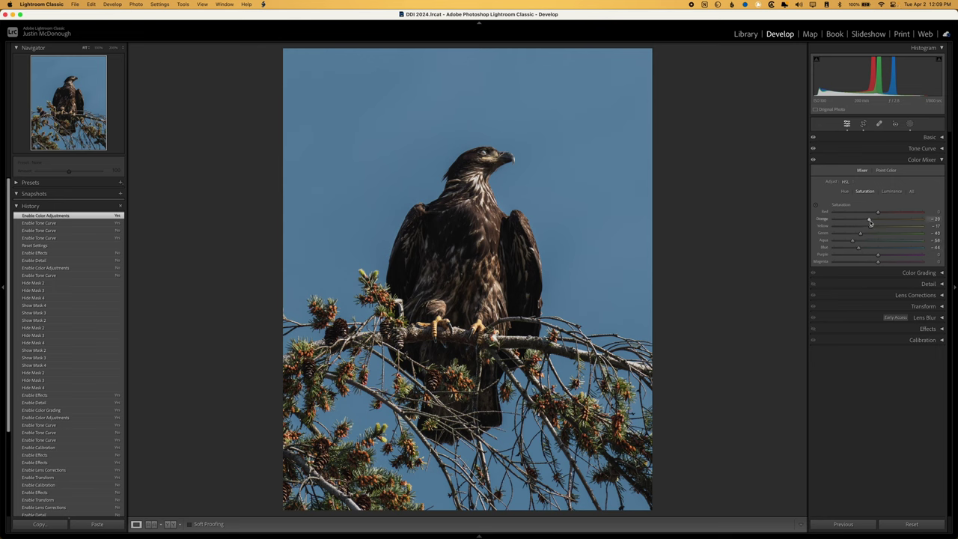
click(892, 191)
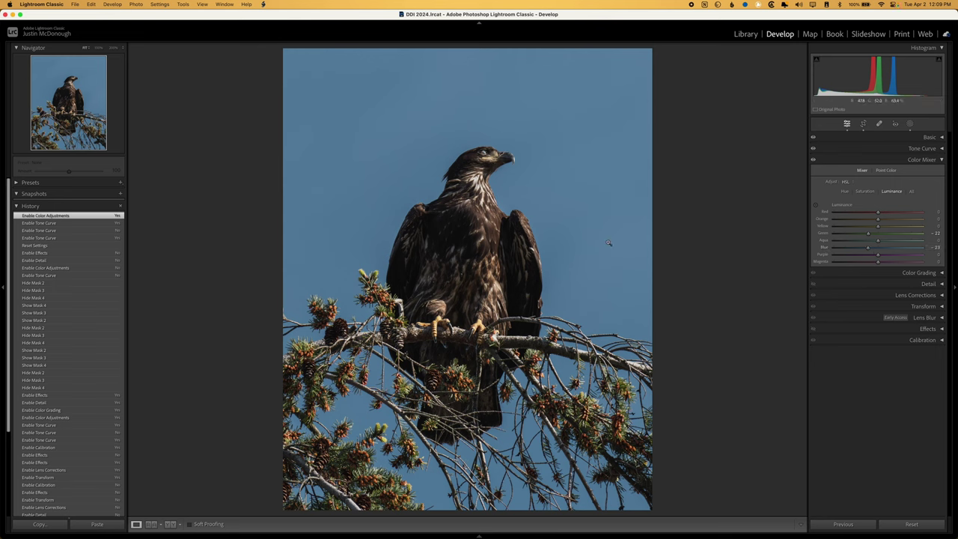
Skip past the Color Grading settings and enable the Detail adjustments
key(super+4)
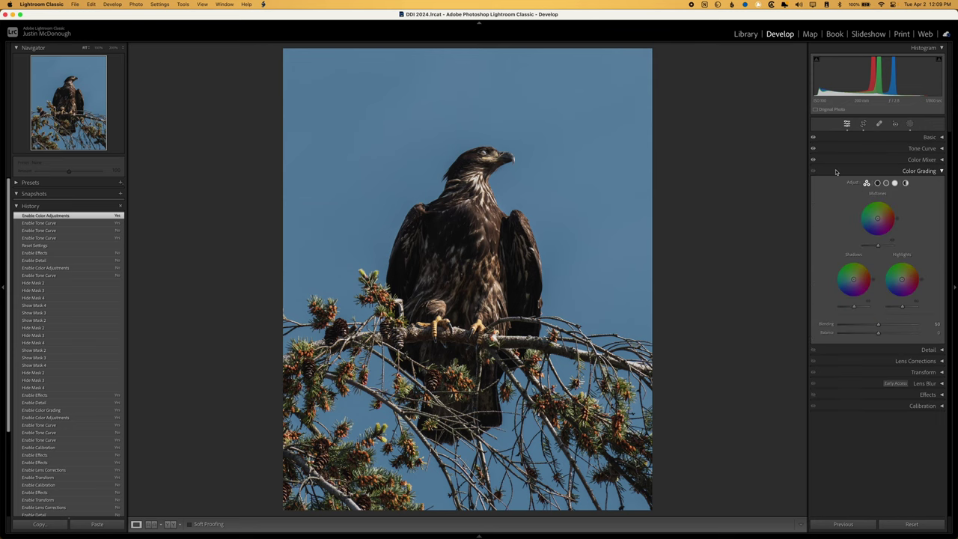
key(super+4)
click(827, 183)
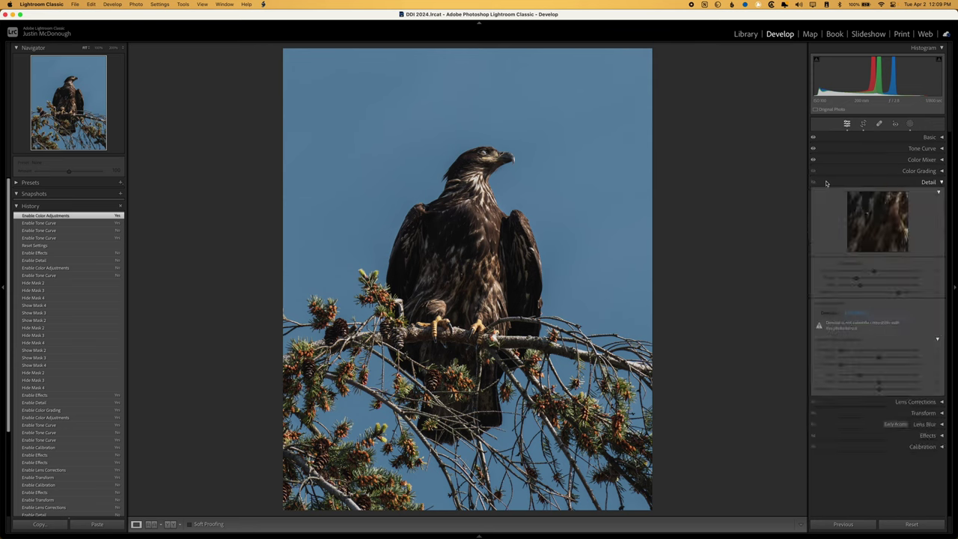
click(813, 182)
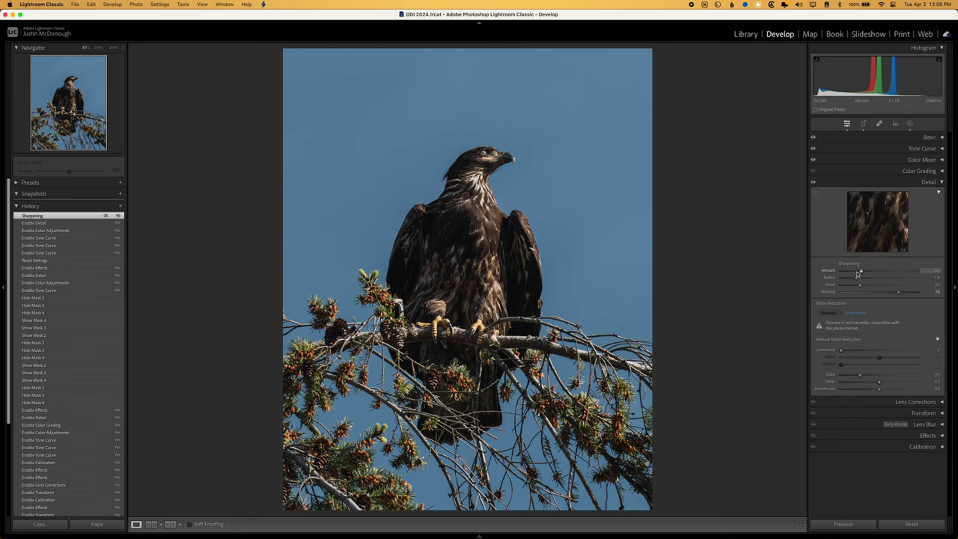
Undo the sharpening amount reset and preview the sharpening mask
key(super+z)
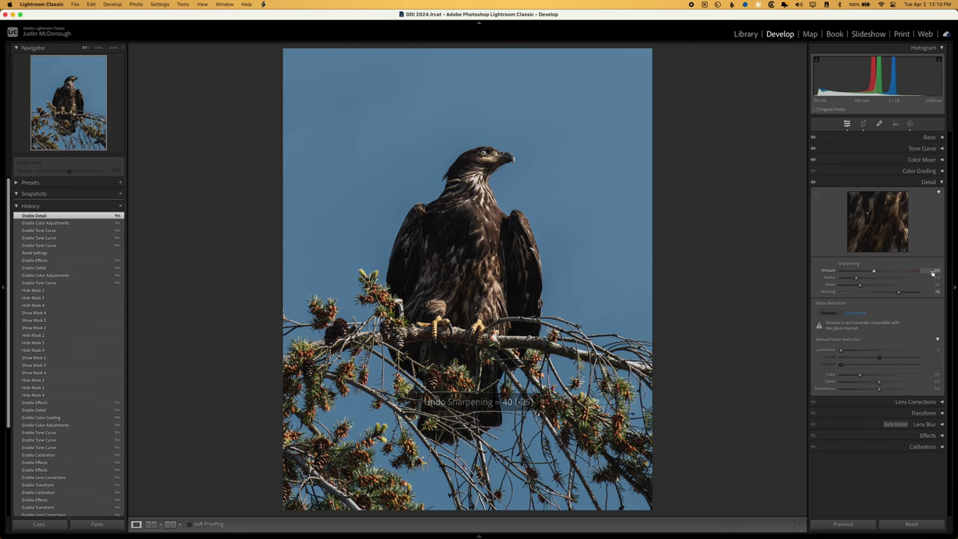
key(alt)
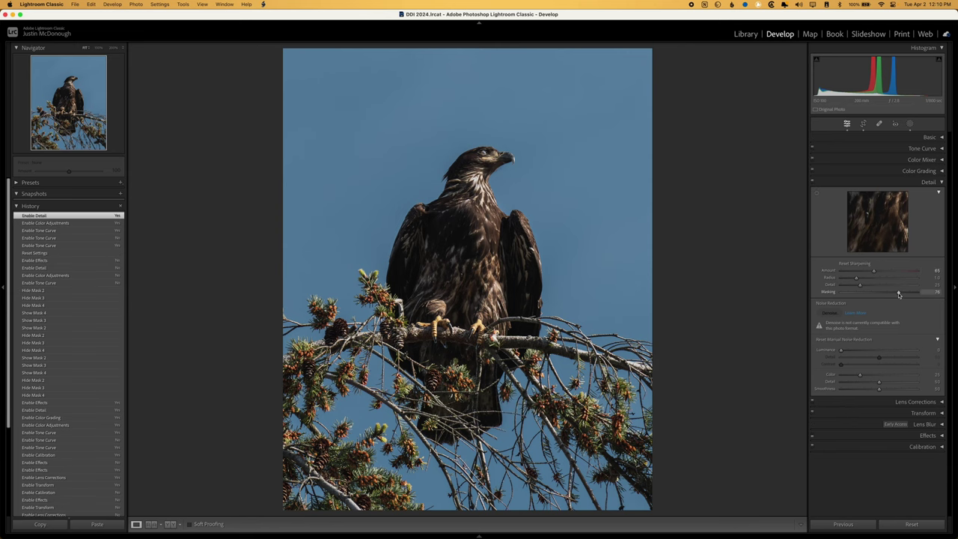
alt+click(899, 293)
Enable the Effects adjustments to apply the post-crop vignette
click(913, 435)
click(813, 227)
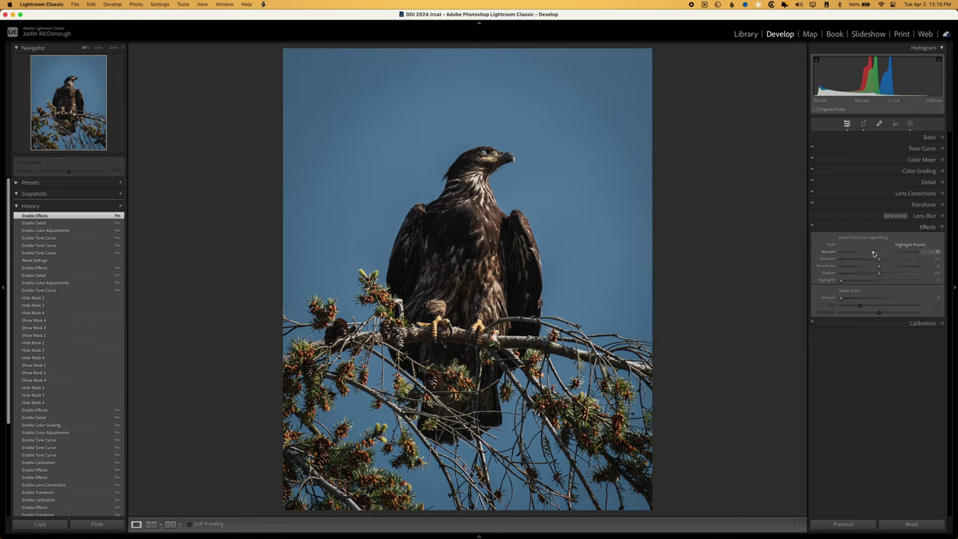
key(alt)
Open the photo's masks, make Mask 2 visible and select it to show its adjustments
click(910, 124)
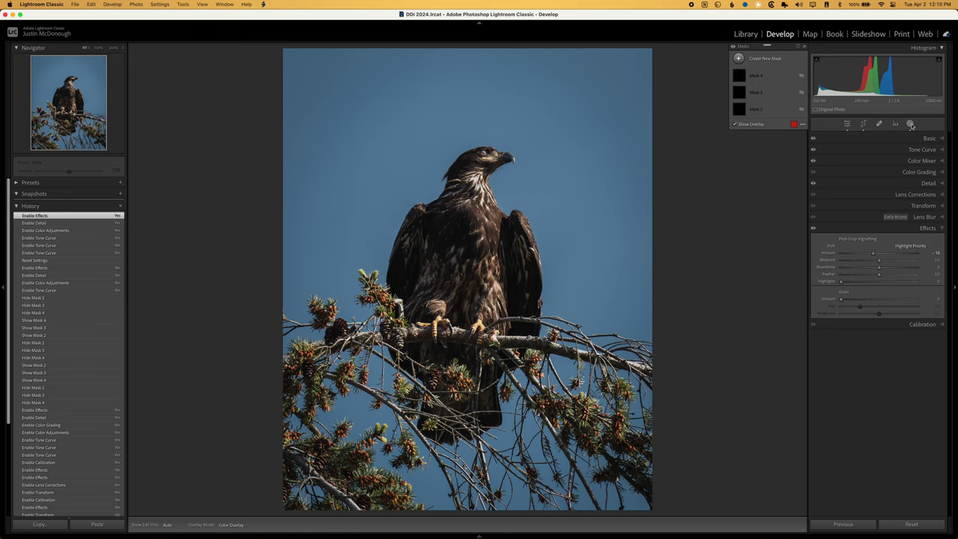
click(802, 110)
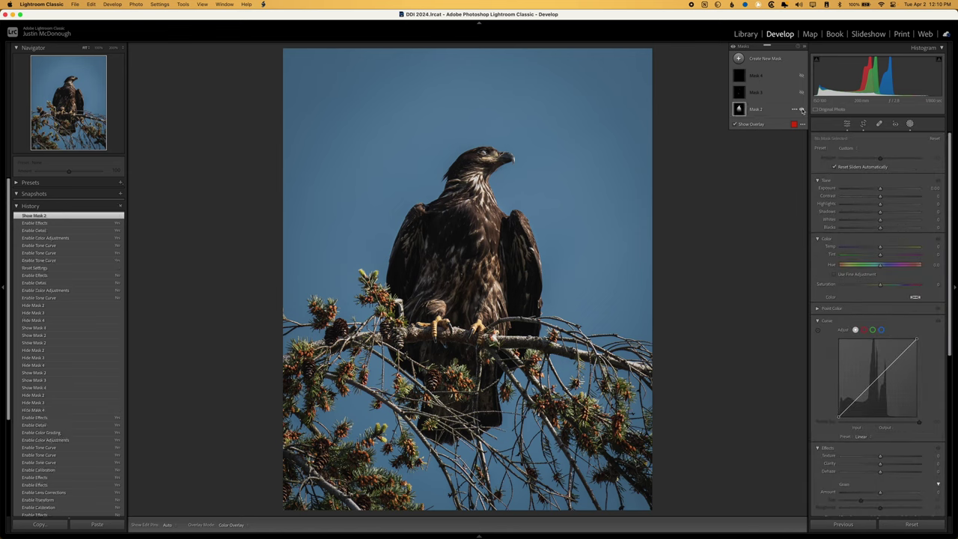
click(749, 111)
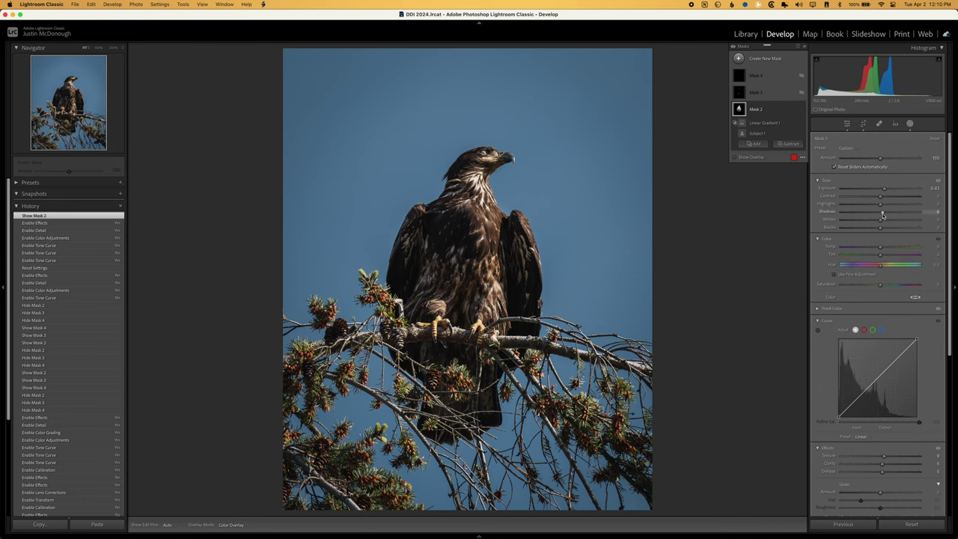
Expand Mask 2's Point Color settings and toggle them off and on to compare the eagle's color
click(851, 310)
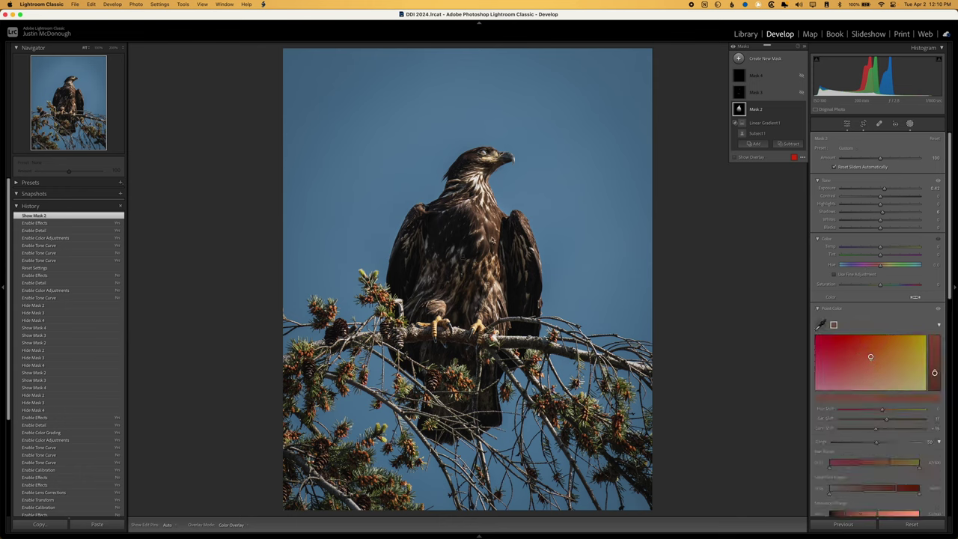
scroll(867, 337, down, 2)
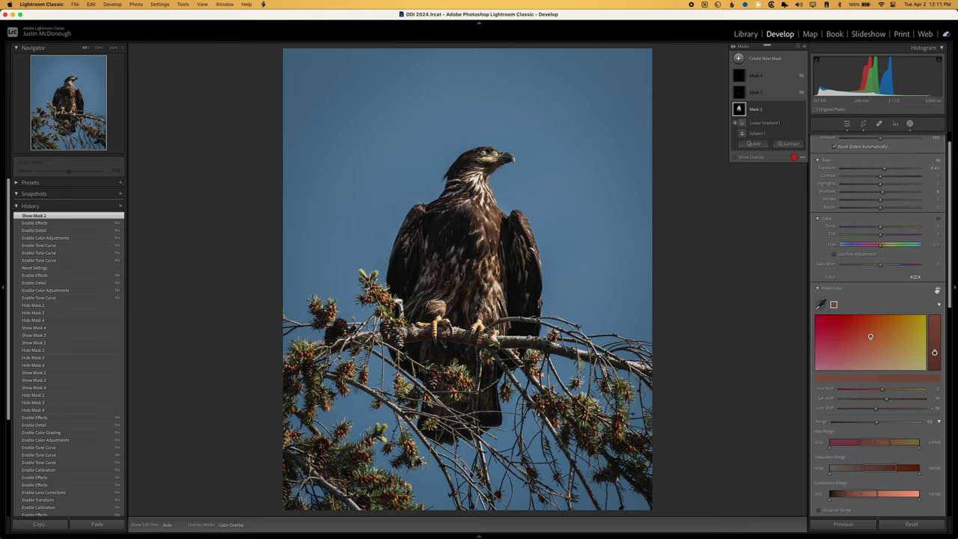
click(937, 290)
click(937, 290)
Toggle Mask 2's Effects adjustments off and on to compare texture, clarity and dehaze
scroll(884, 286, down, 10)
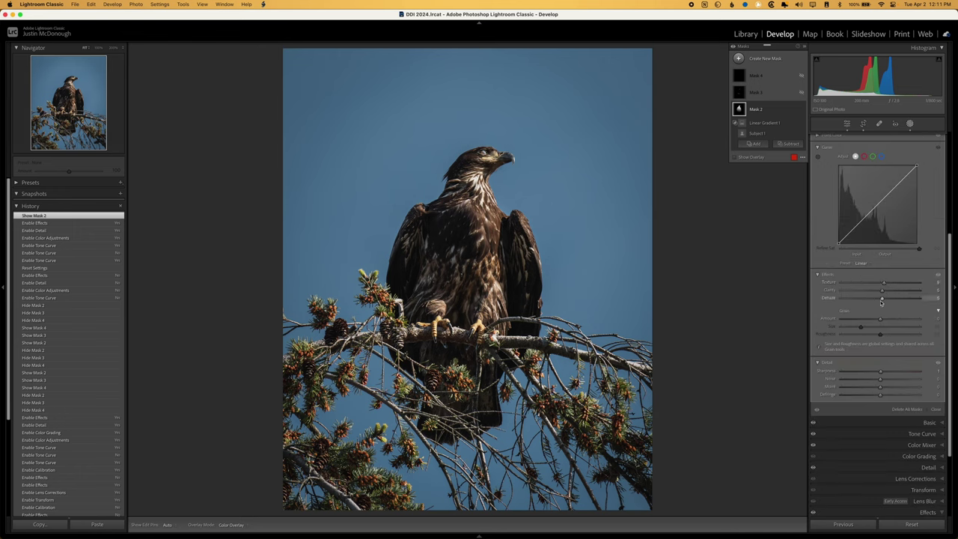
click(939, 275)
click(939, 275)
Make Mask 3 visible and briefly display the mask overlay to check the area it covers
click(801, 92)
mouse_move(740, 92)
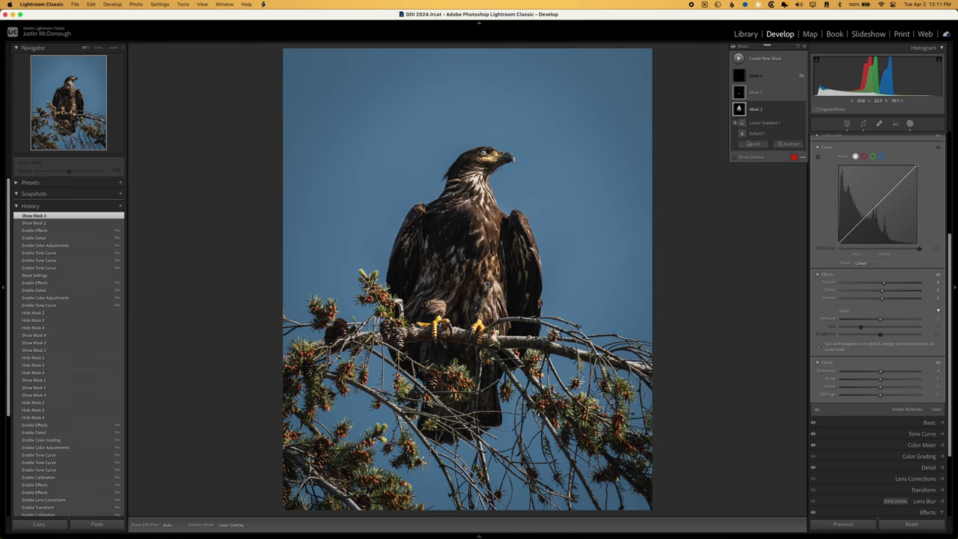
key(o)
key(o)
Select Mask 3 and toggle its Point Color adjustments off and on, comparing the yellow areas close up and at full view
click(766, 93)
key(z)
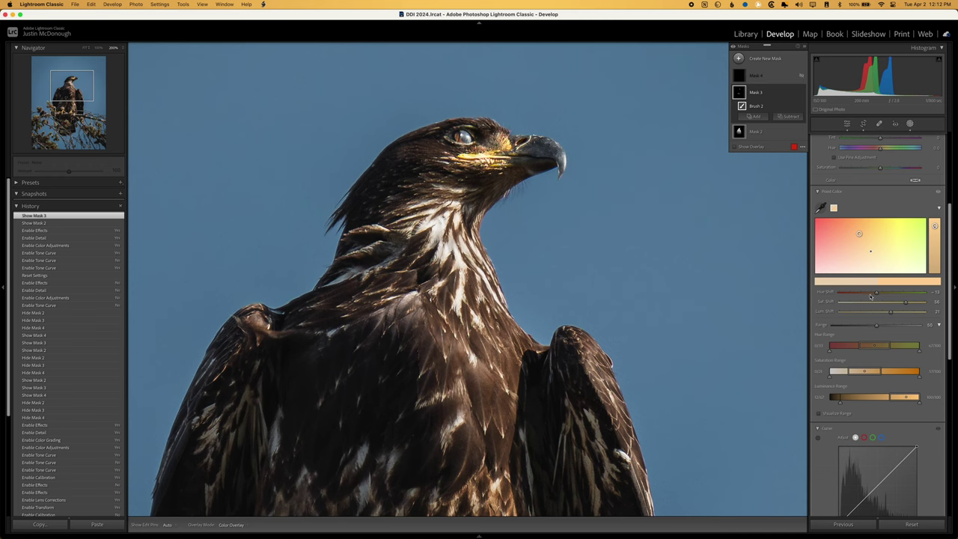
click(938, 192)
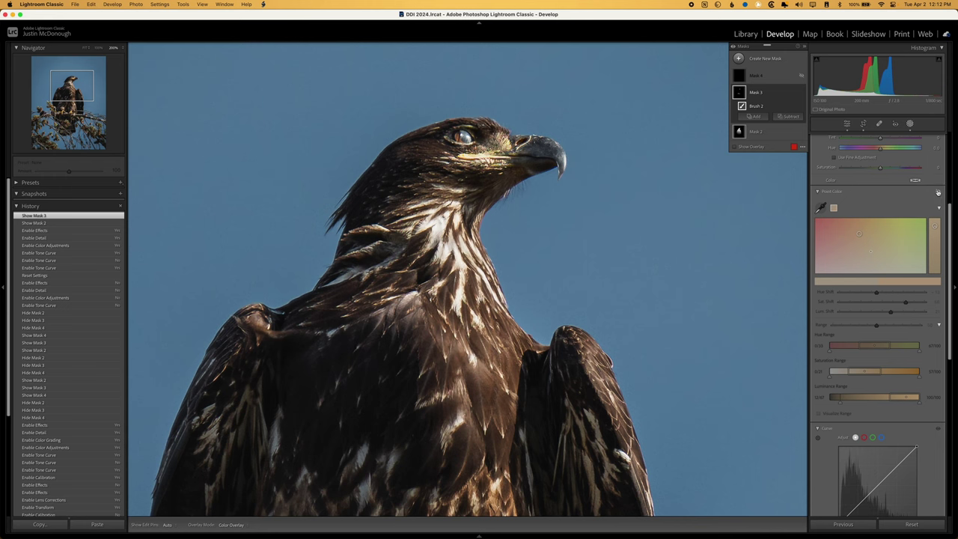
click(938, 192)
key(z)
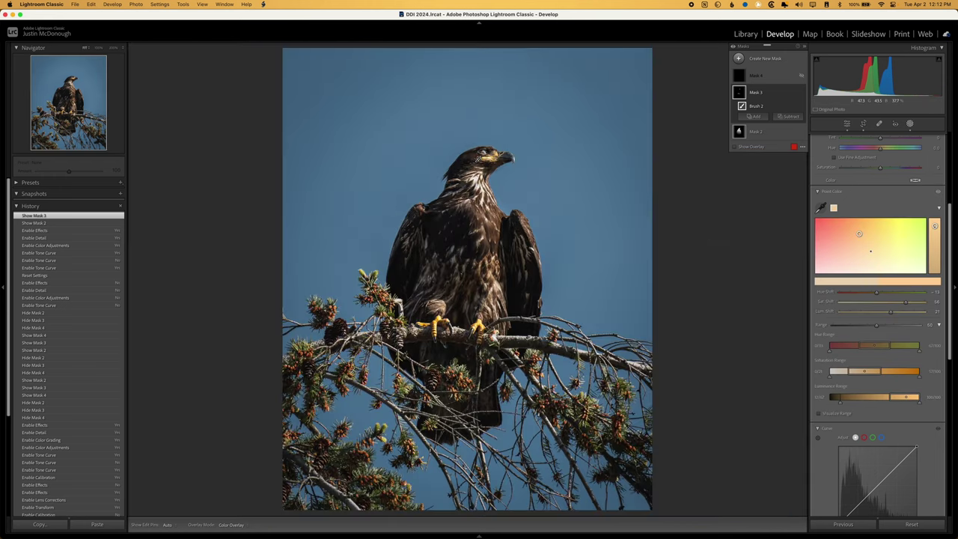
click(938, 192)
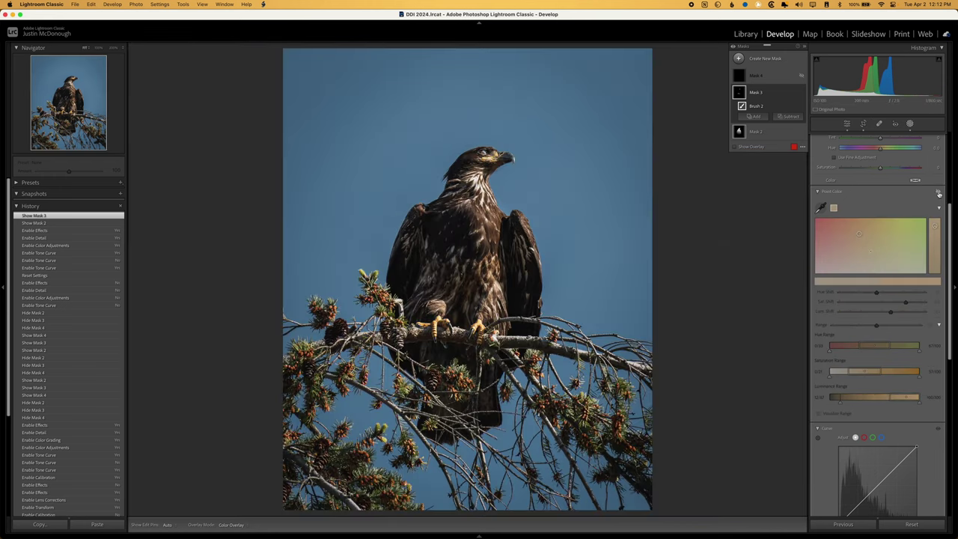
click(938, 192)
Show and select Mask 4 over the eagle's eye, and view the settings of both Point Color swatches
click(740, 76)
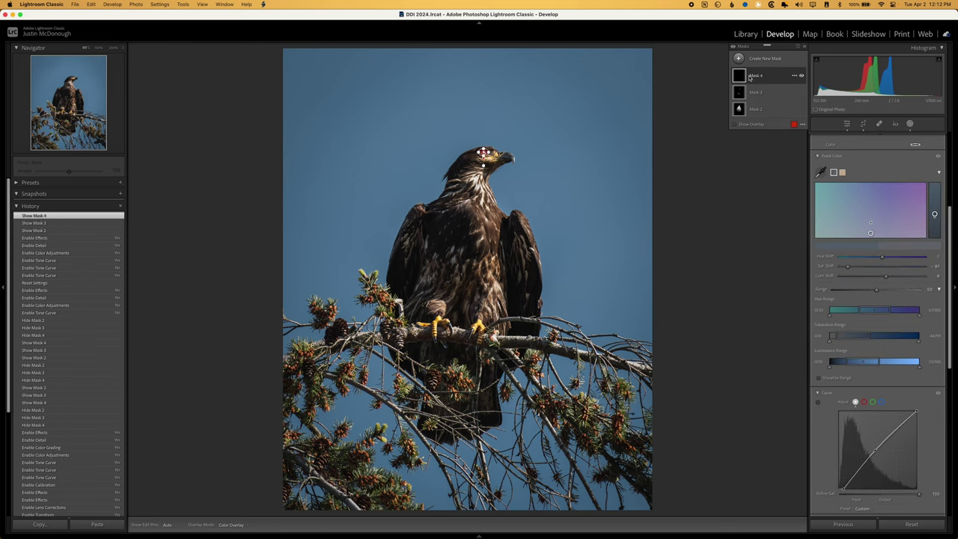
key(z)
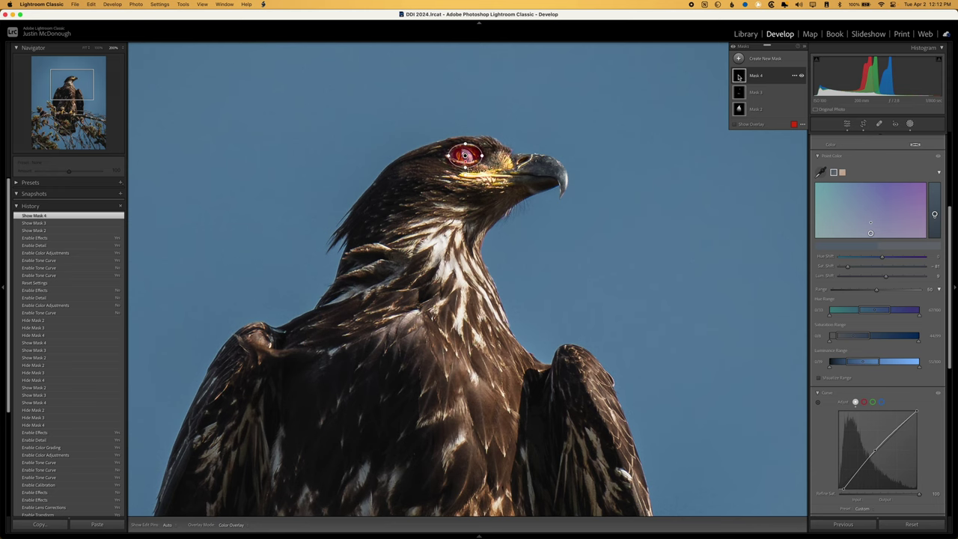
scroll(902, 174, up, 1)
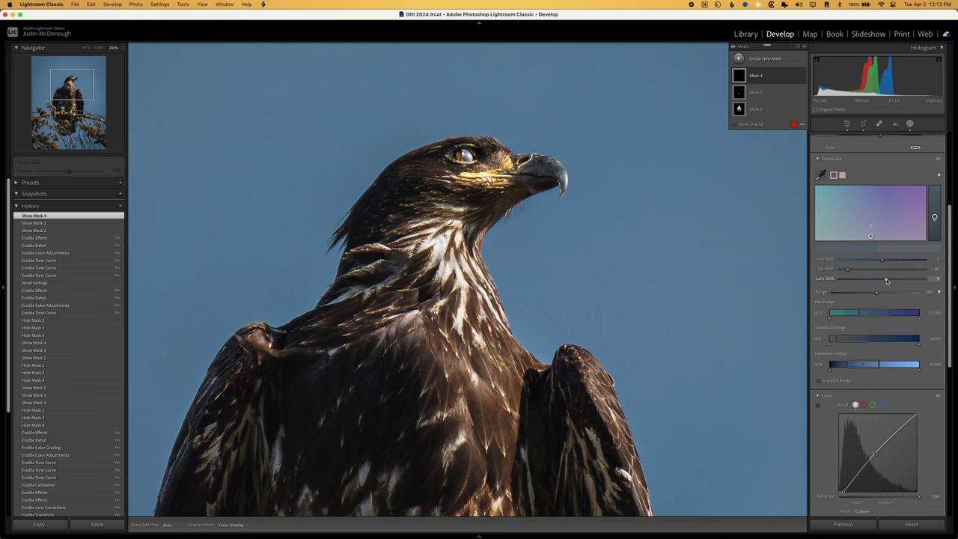
click(842, 176)
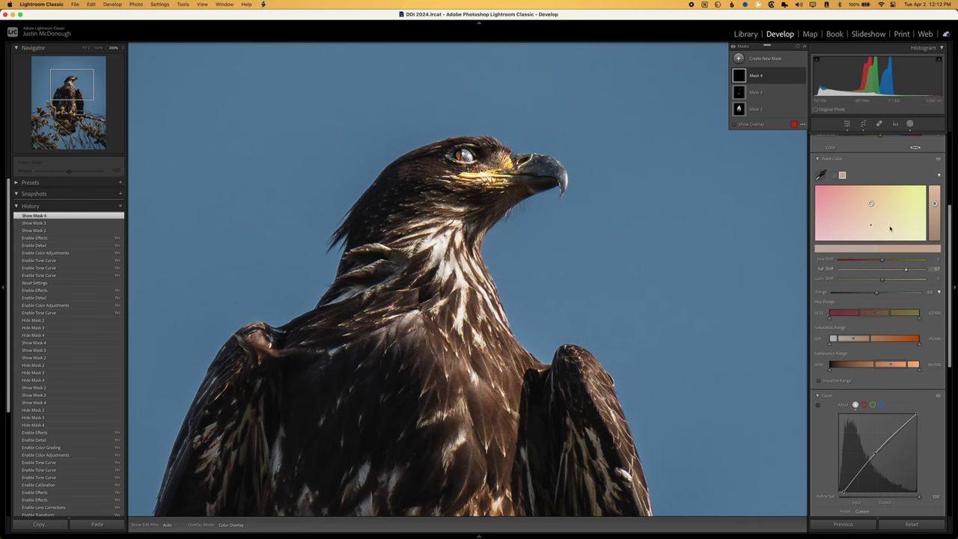
Toggle Mask 4 off and on to compare the eye adjustments, and return to the full photo view
scroll(883, 202, up, 5)
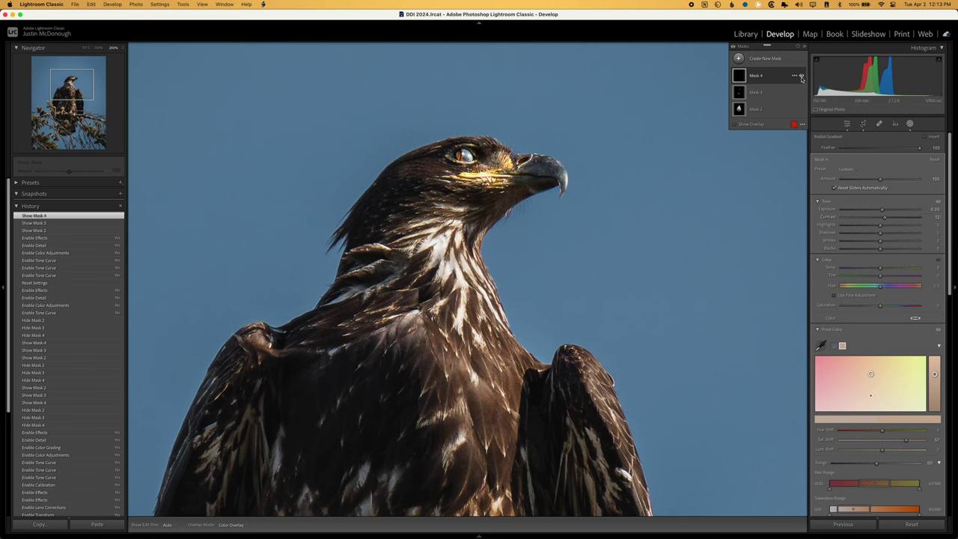
click(801, 77)
click(801, 76)
click(637, 231)
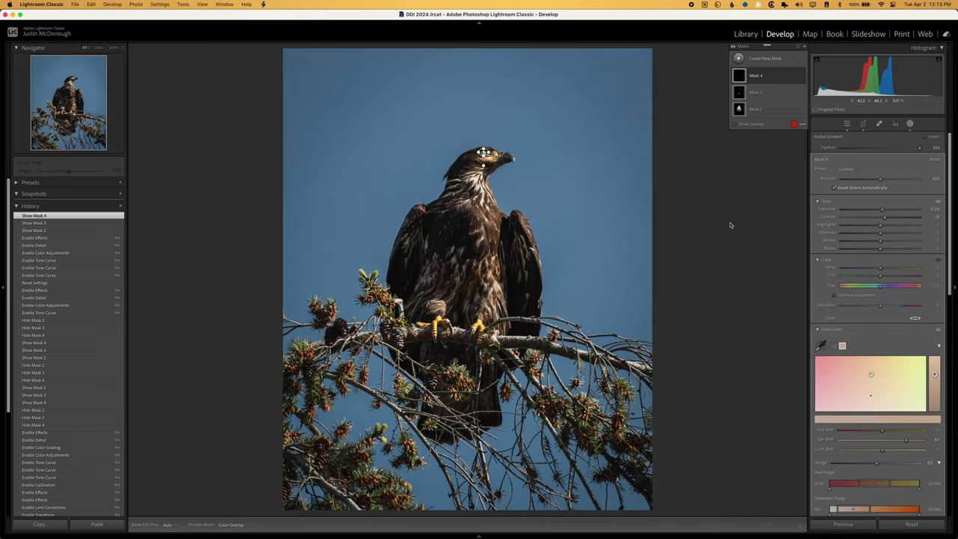
Toggle Mask 4 off and on, reset all settings to view the original photo, and undo the reset
click(802, 76)
click(802, 77)
key(super+shift+r)
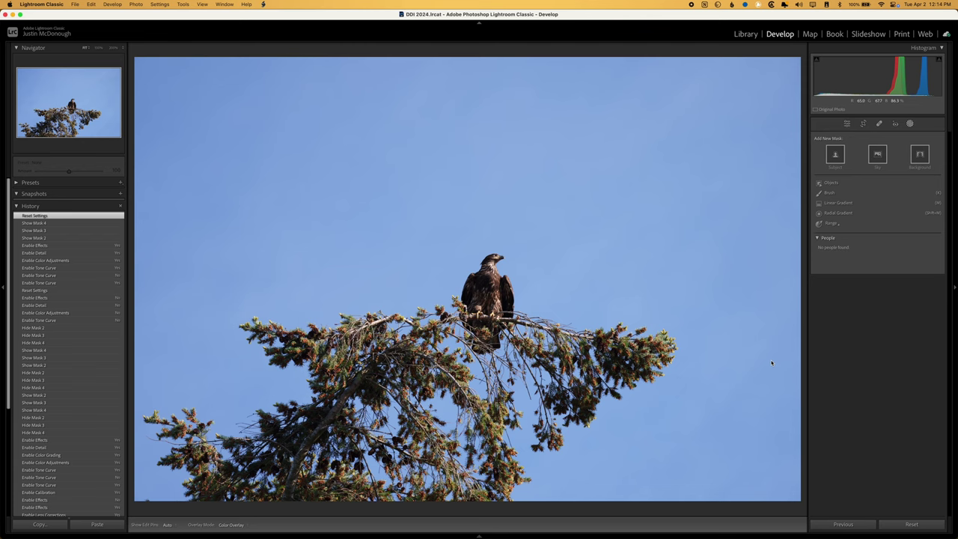
key(super+z)
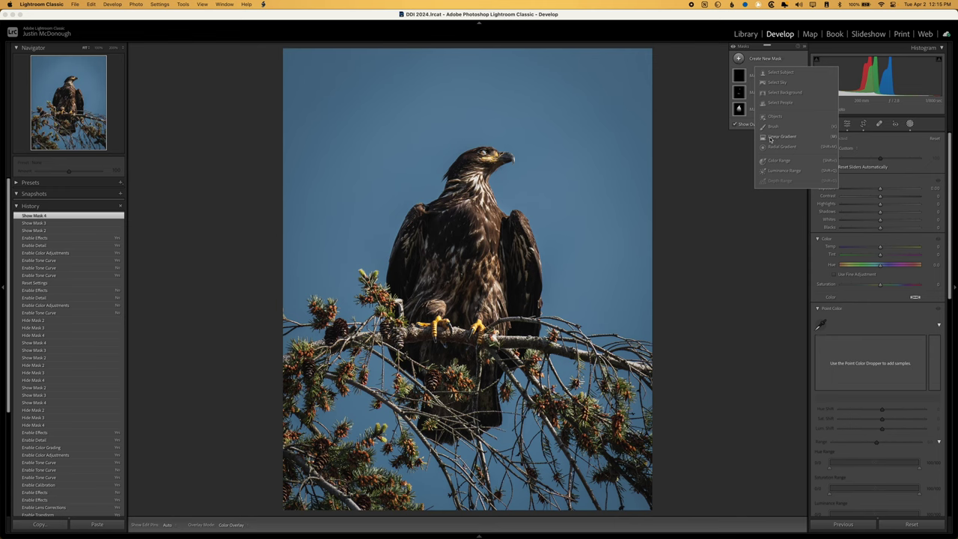
Add a linear gradient mask from the top of the sky down to the eagle's feet and set its Exposure to 2.08
click(771, 136)
drag(503, 66, 509, 327)
drag(879, 201, 901, 197)
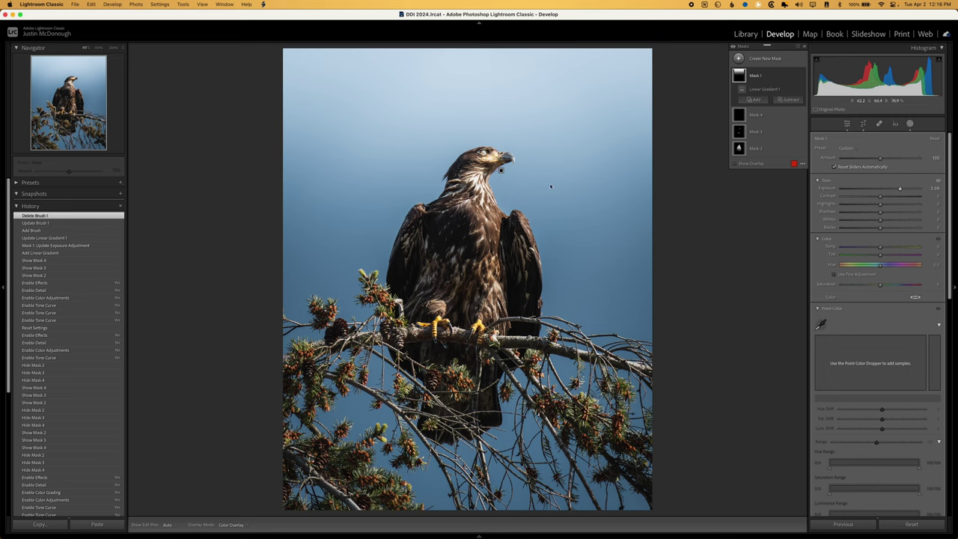
Add a brush component to Mask 1 and paint a patch of sky beside the eagle, above the pine branches
click(740, 75)
click(741, 75)
click(754, 99)
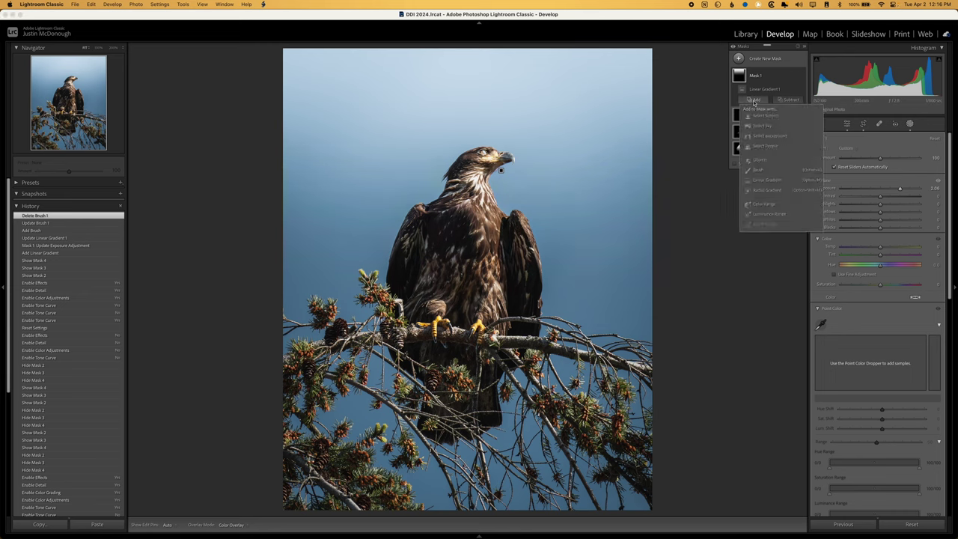
click(762, 171)
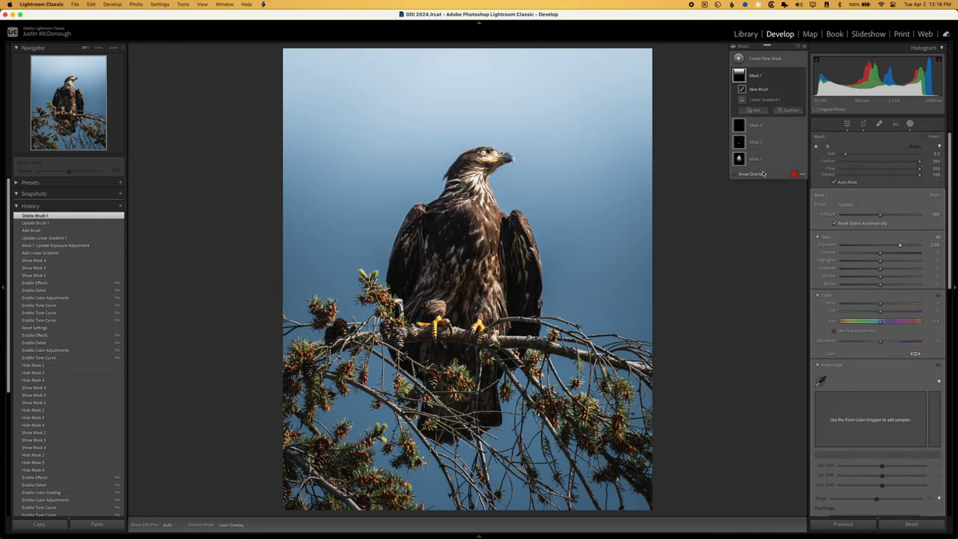
key(h)
drag(319, 277, 378, 309)
key(h)
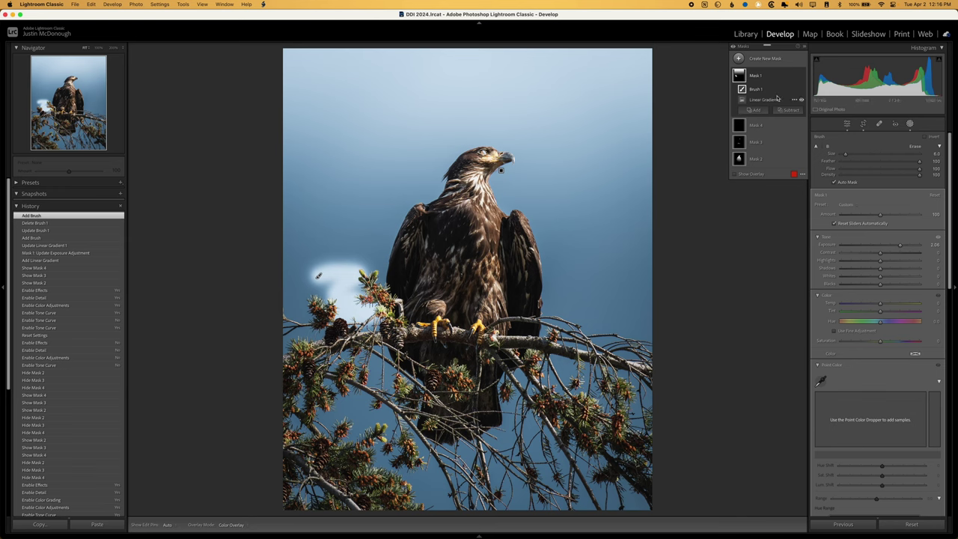
Compare the overlays of Mask 1's components, toggling Brush 1's visibility, and delete Brush 1
mouse_move(742, 102)
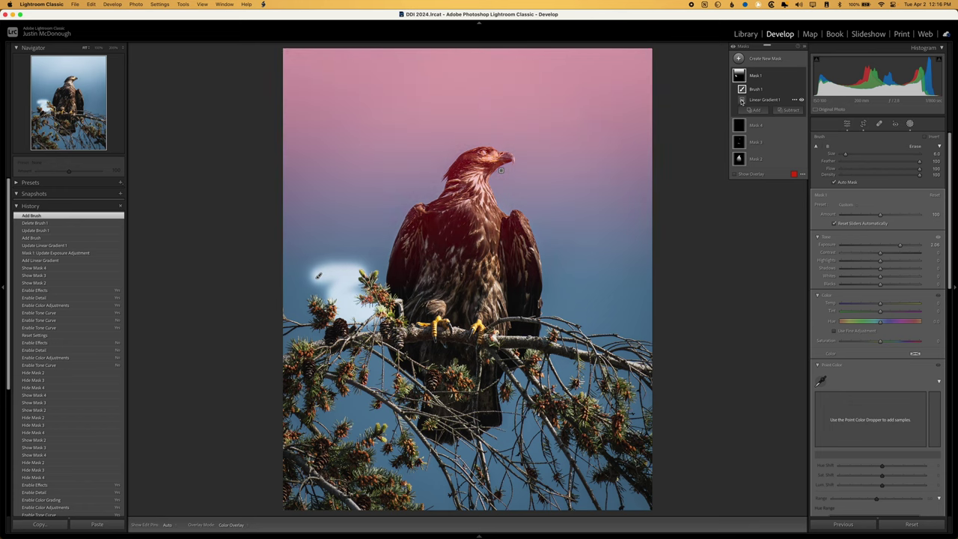
click(742, 101)
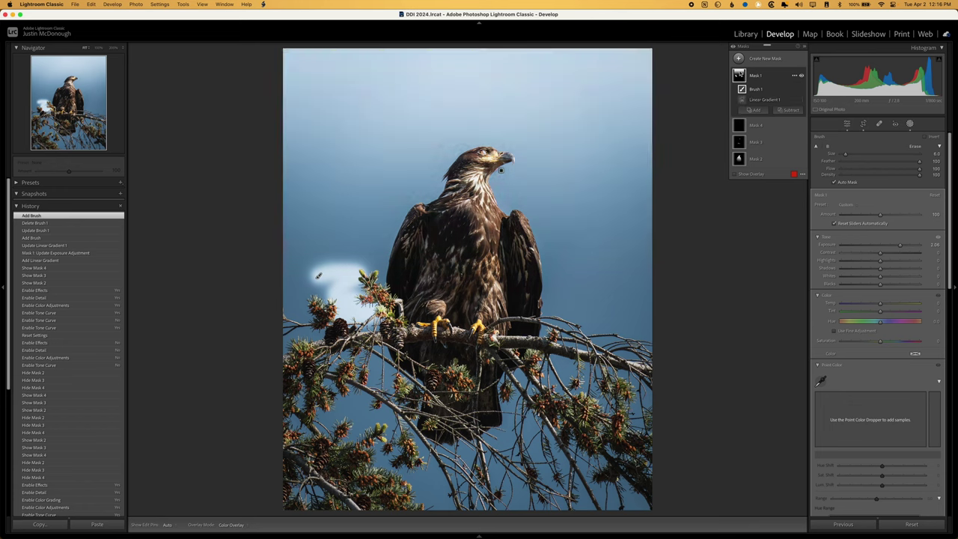
mouse_move(739, 76)
click(801, 90)
click(800, 90)
click(801, 90)
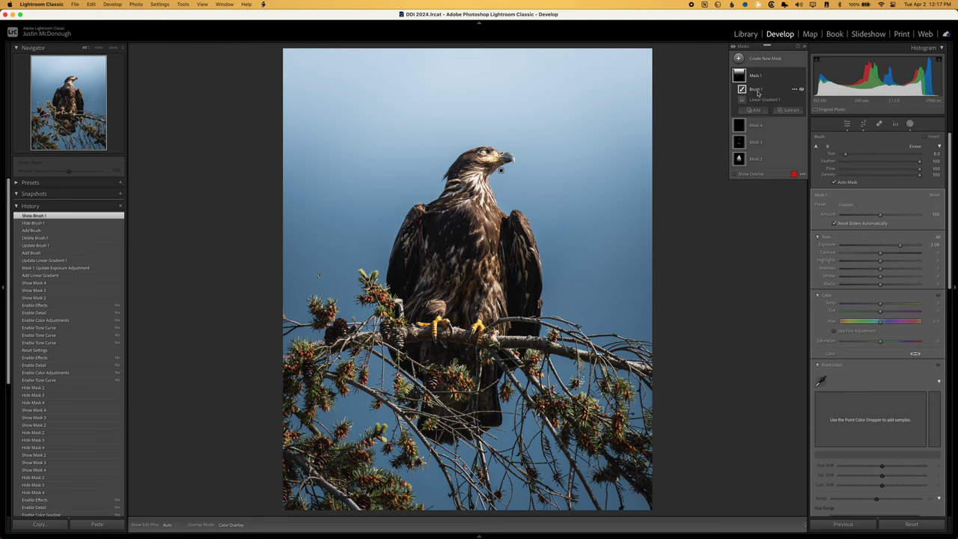
click(794, 90)
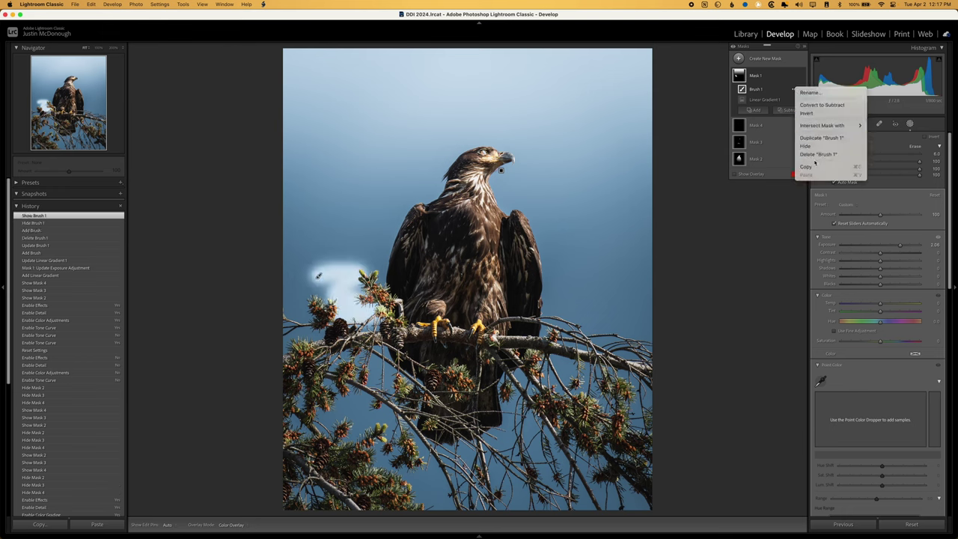
click(818, 154)
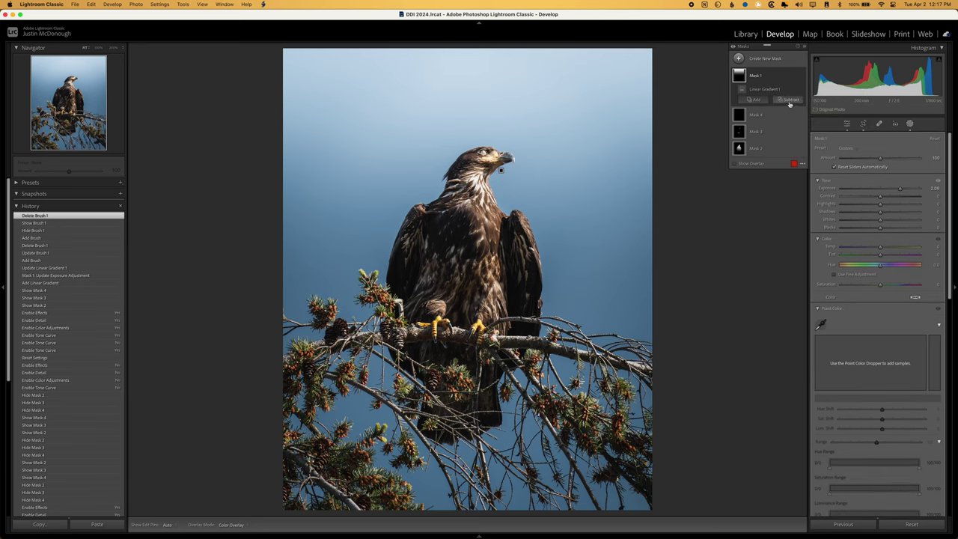
Subtract a brush from Mask 1 by painting an arc across the sky over the eagle's head
click(790, 100)
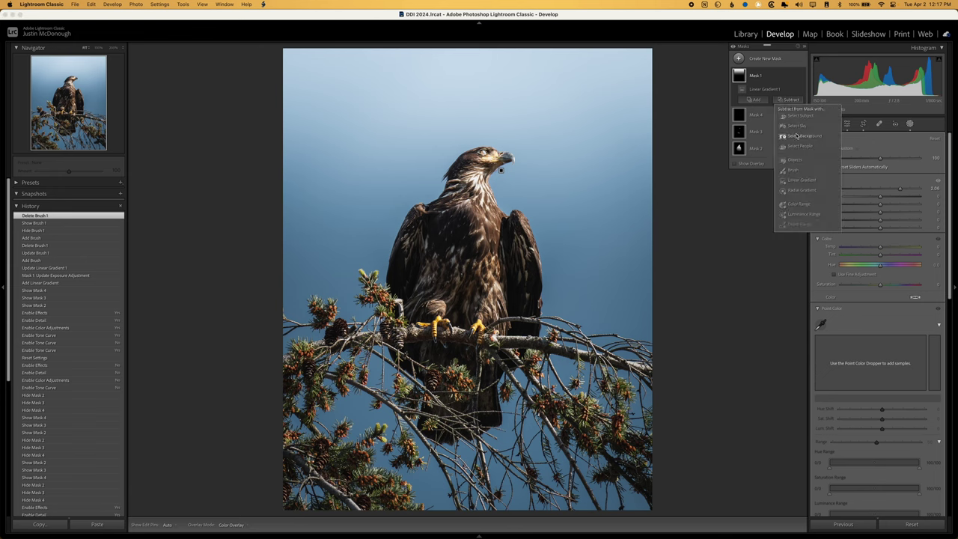
click(794, 170)
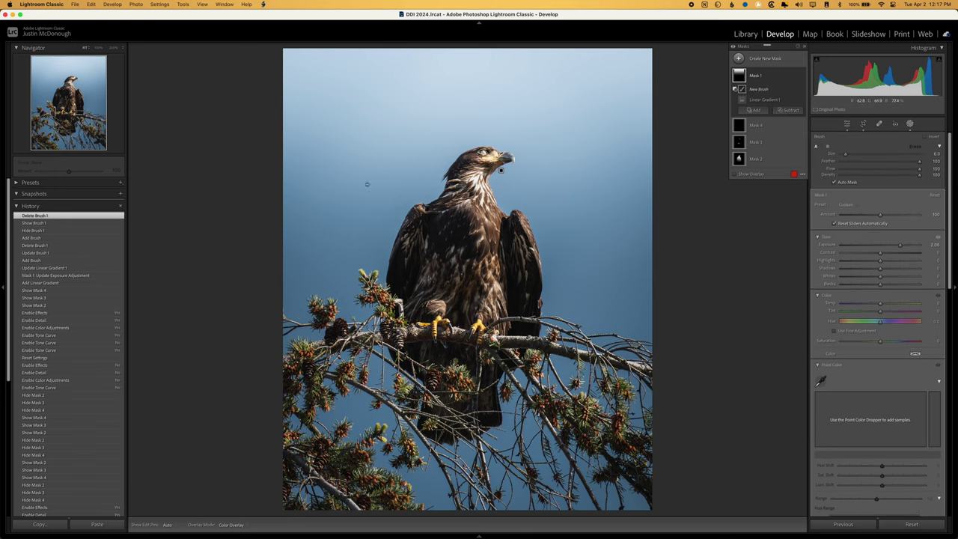
drag(367, 184, 369, 175)
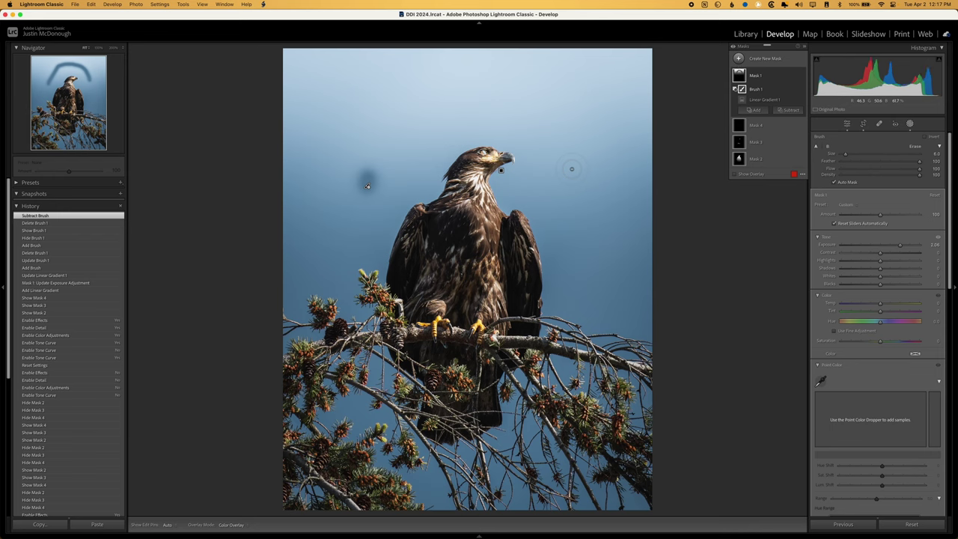
Select the subtracting Brush 1 component and delete it from Mask 1
click(753, 101)
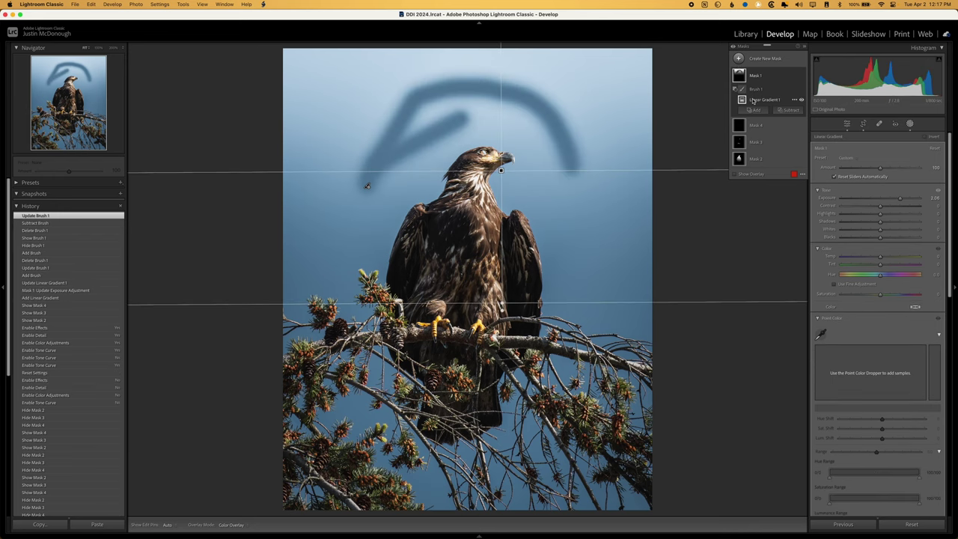
click(754, 91)
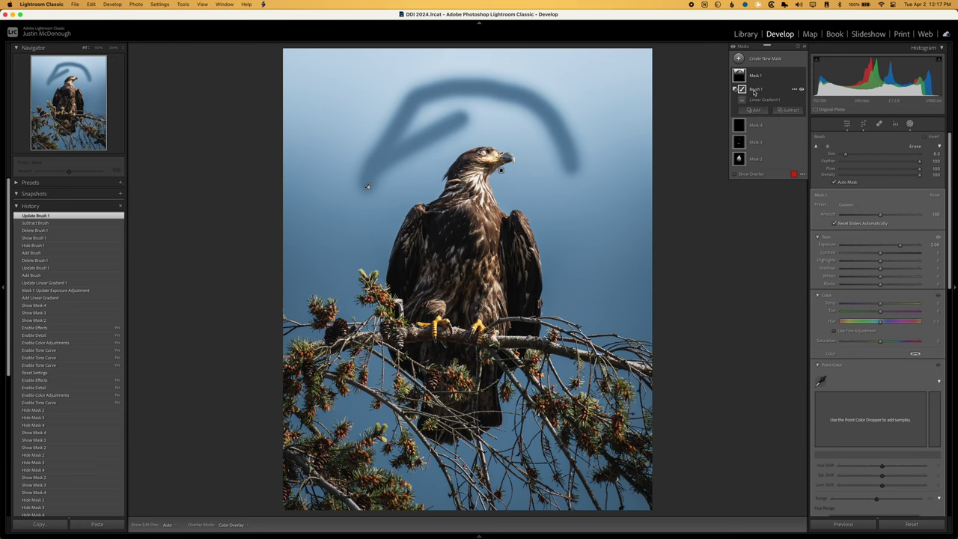
key(Delete)
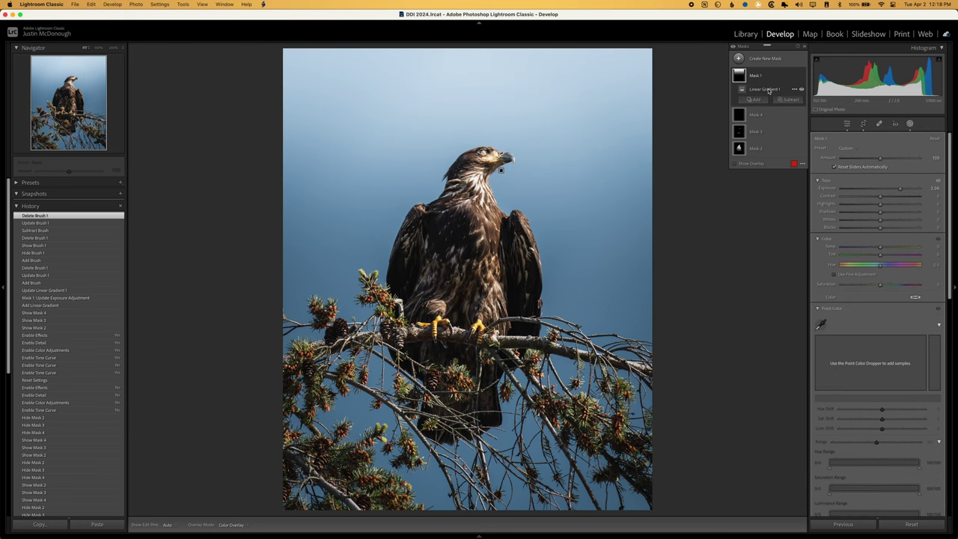
Intersect Linear Gradient 1 with a brush, paint a vertical stroke down the sky, and delete Mask 1
click(771, 90)
click(795, 90)
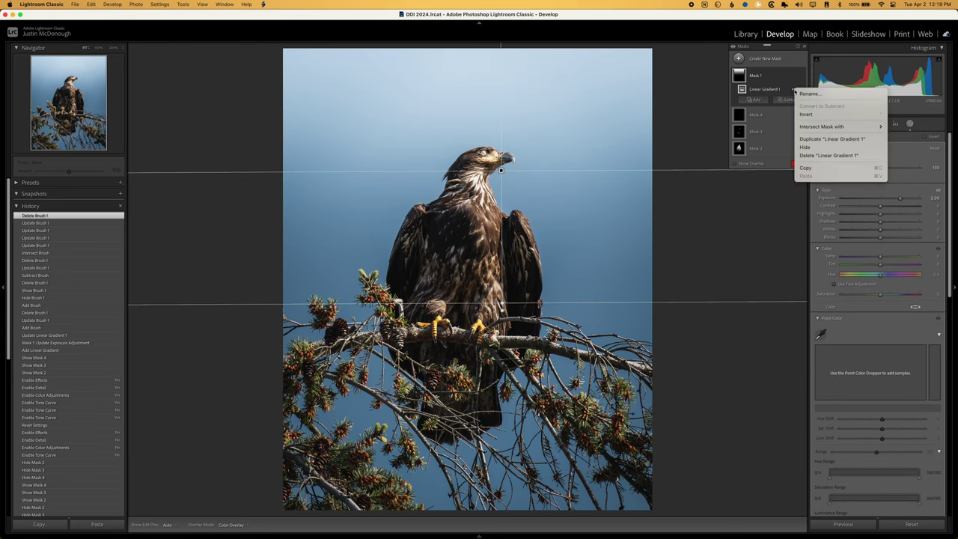
click(771, 90)
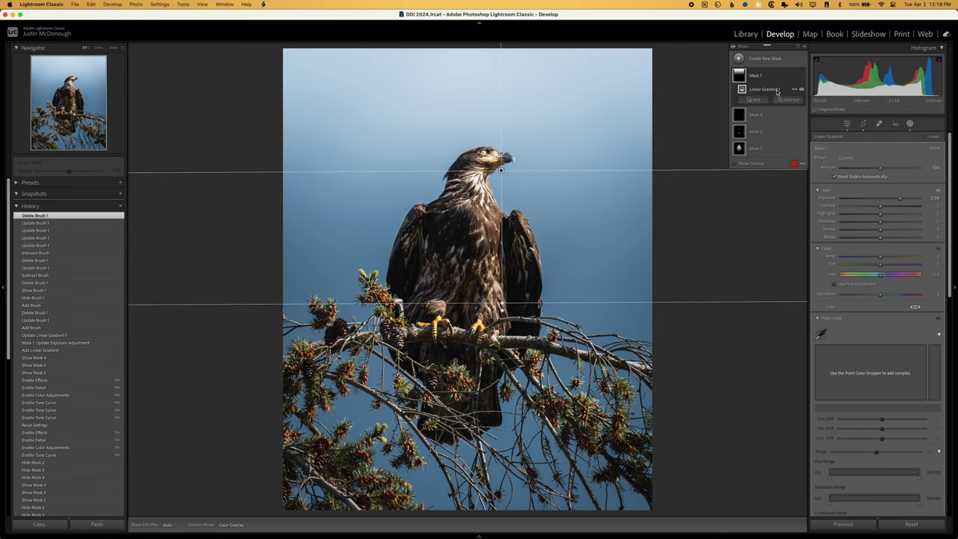
right_click(778, 90)
mouse_move(795, 131)
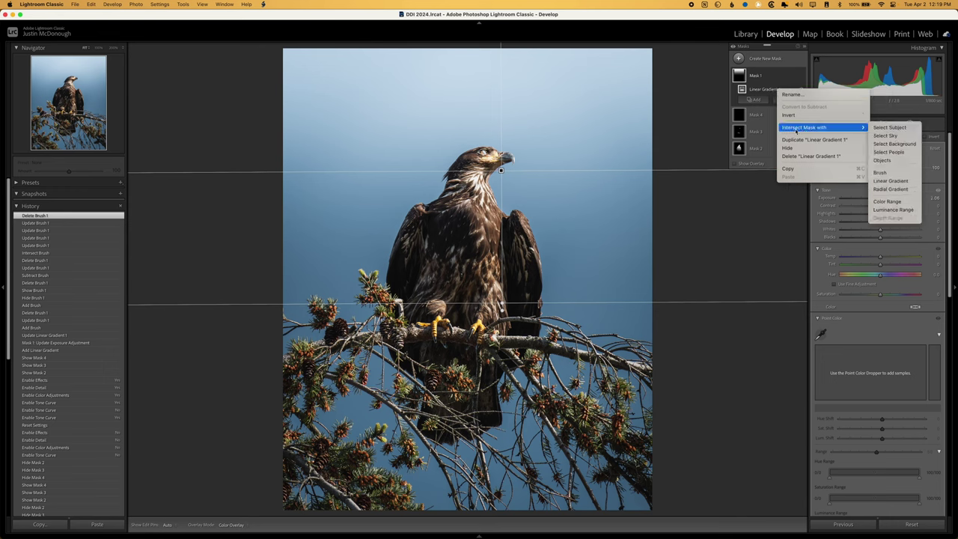
click(890, 174)
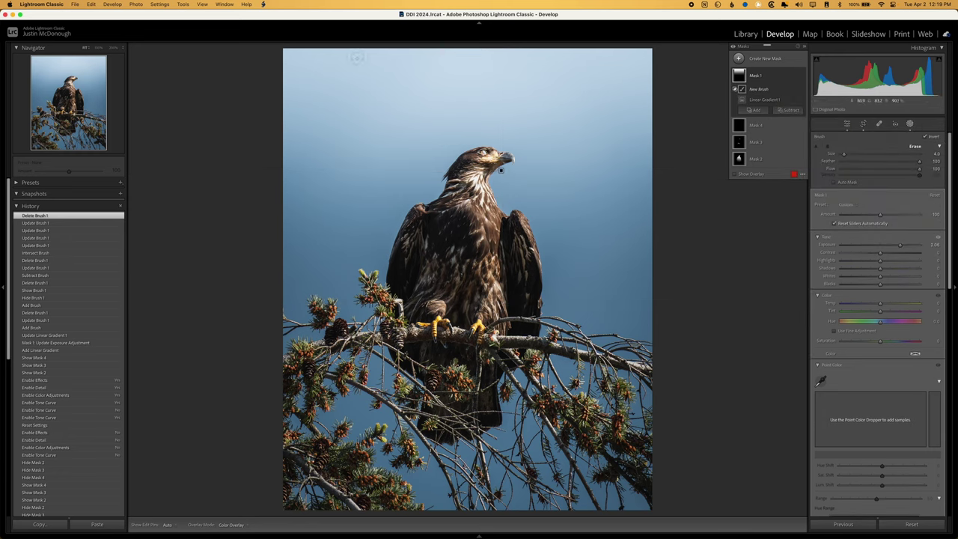
drag(355, 56, 354, 189)
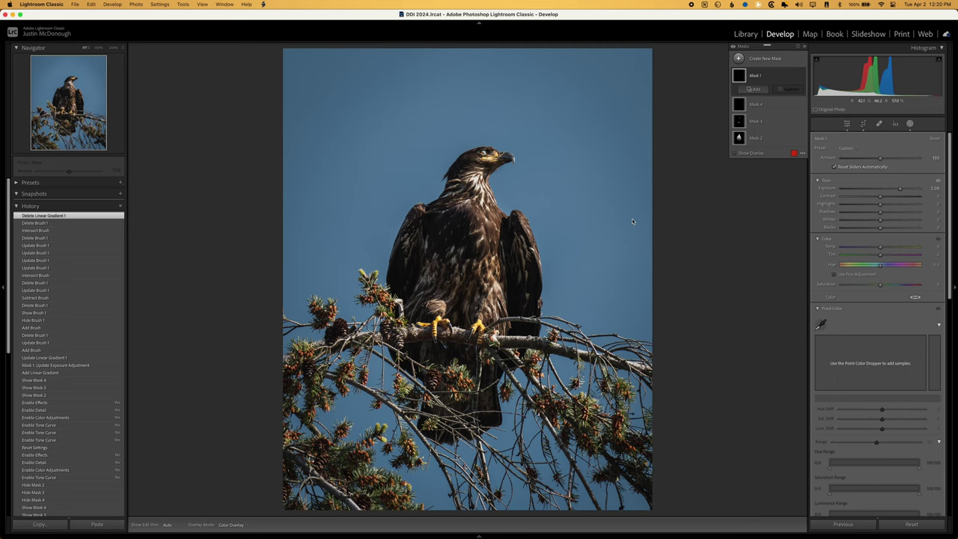
key(Delete)
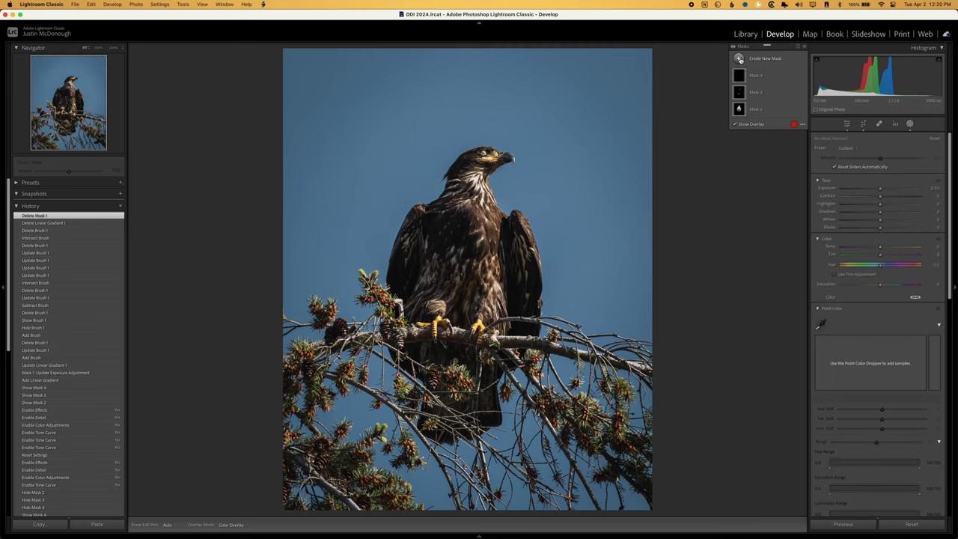
Add a linear gradient mask from the photo's right edge toward the left, setting Exposure to 1.82, Highlights to 20 and Whites to 33
click(739, 60)
click(775, 136)
drag(648, 193, 280, 265)
drag(464, 229, 490, 220)
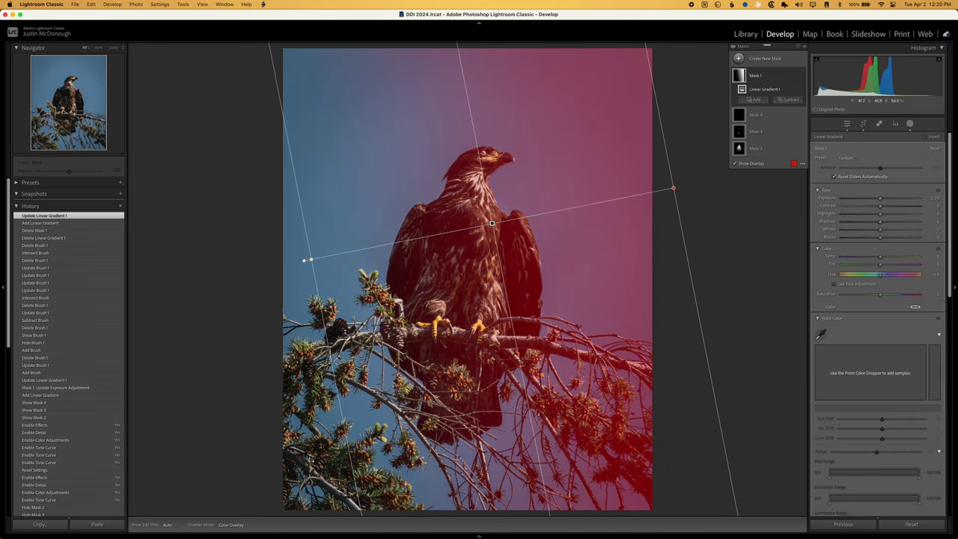
drag(882, 200, 893, 232)
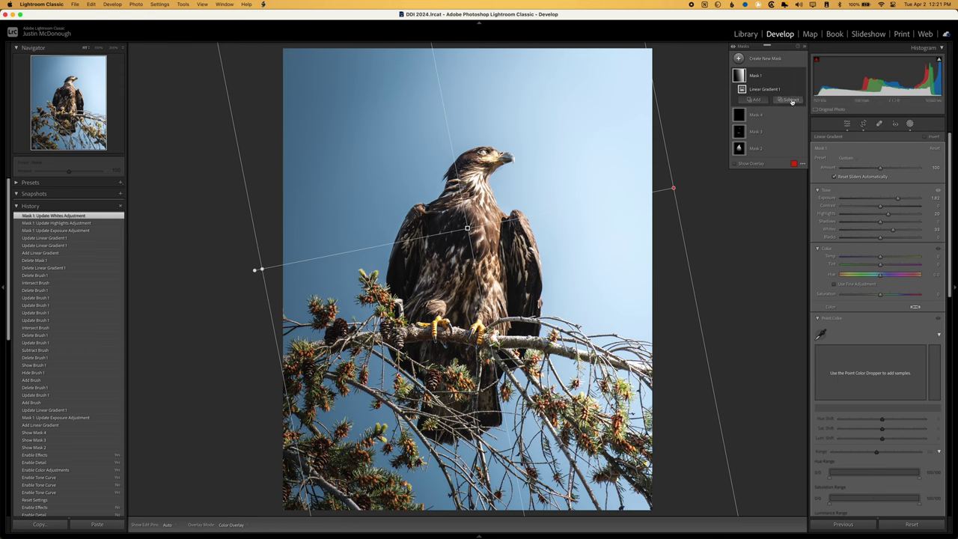
Subtract the eagle from Mask 1 using Select Subject, and check the area the subject selection covers
click(791, 99)
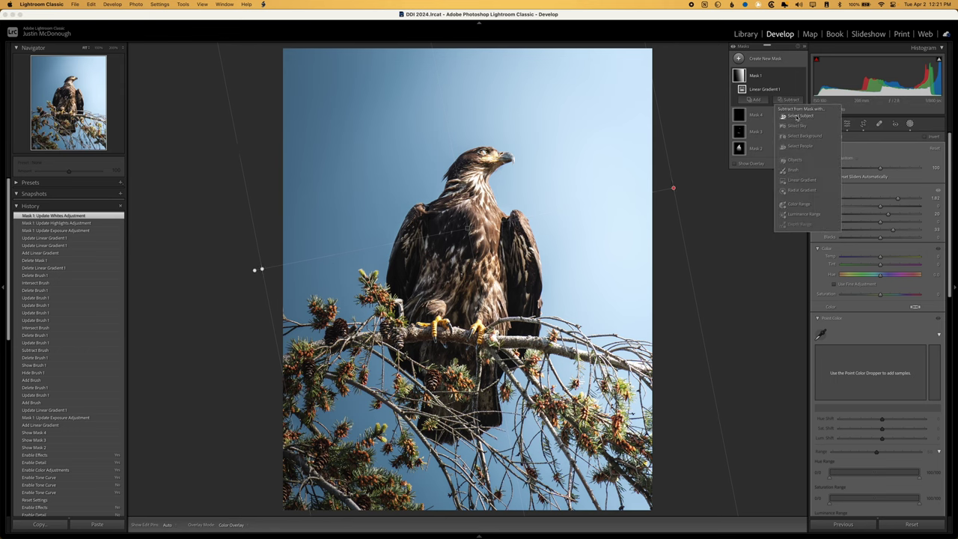
click(795, 117)
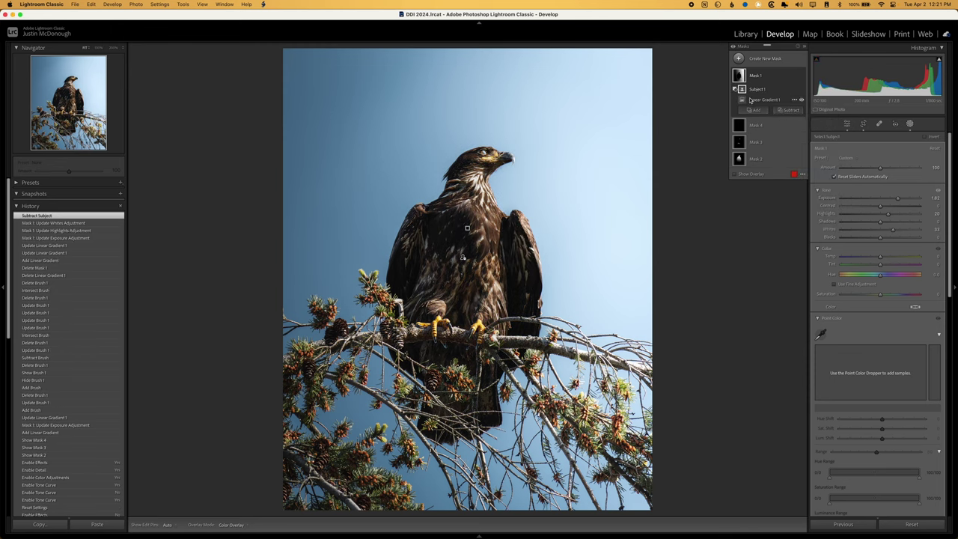
mouse_move(742, 90)
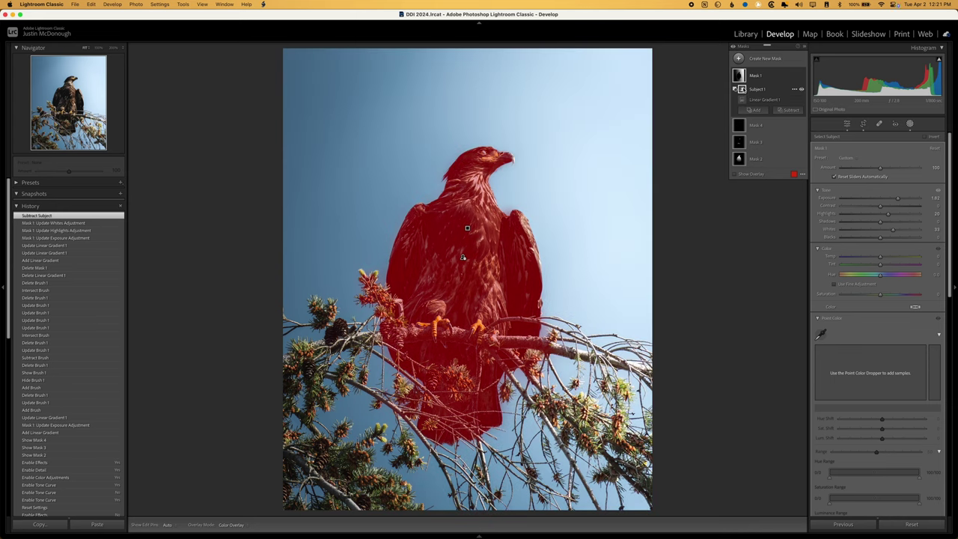
Toggle Mask 1 off and on to compare its effect, and lower its Exposure to 1.50
click(802, 75)
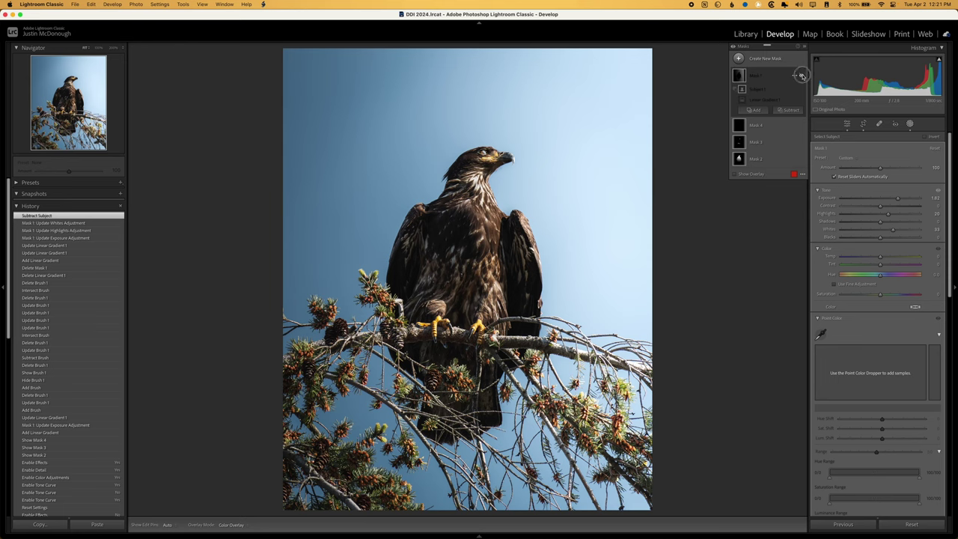
click(802, 75)
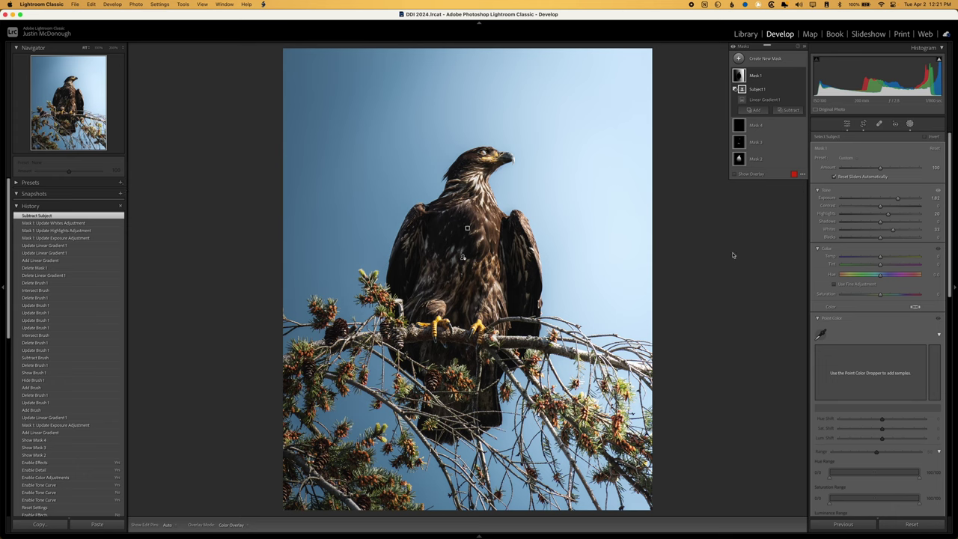
drag(898, 198, 895, 201)
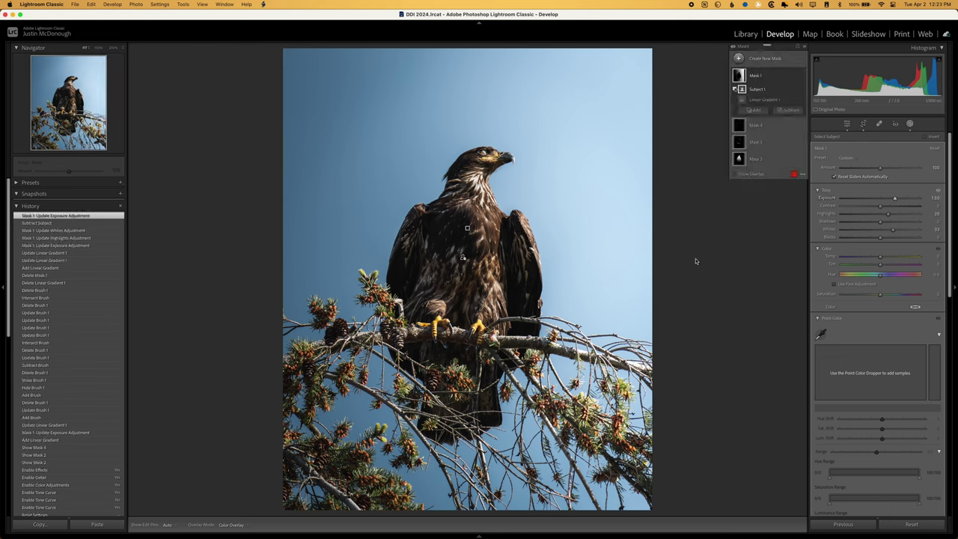
key(o)
Intersect Linear Gradient 1 with a Color Range sampled from the blue sky between the photo's left edge and the eagle
click(767, 99)
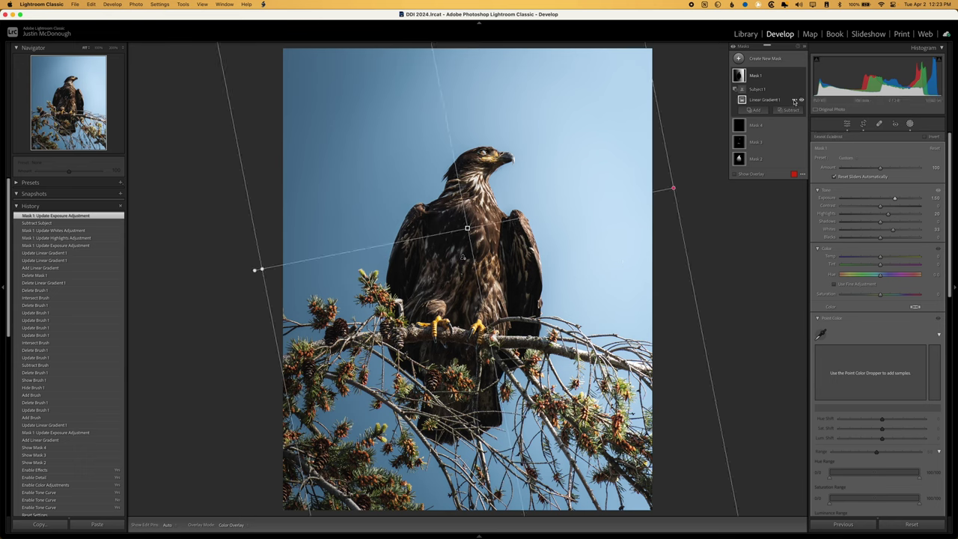
click(795, 100)
mouse_move(808, 138)
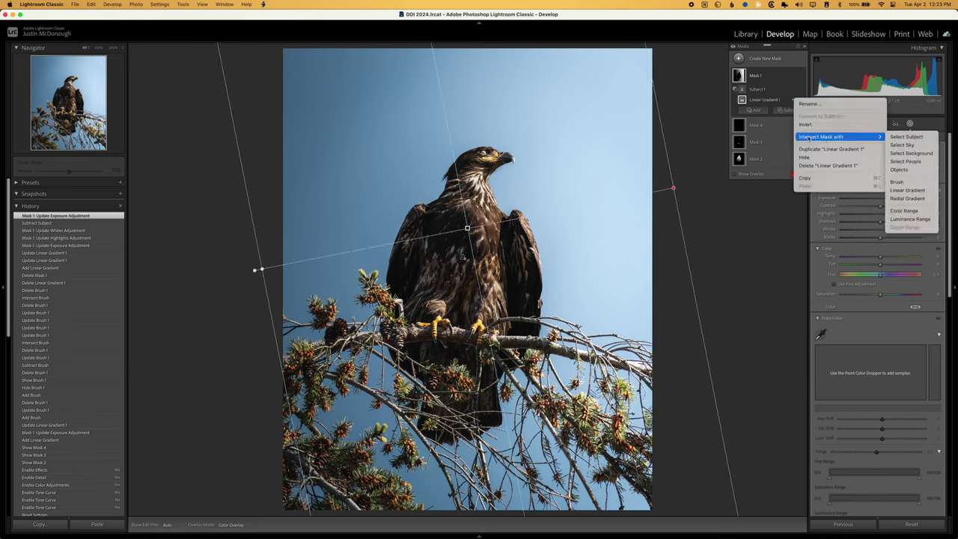
click(903, 210)
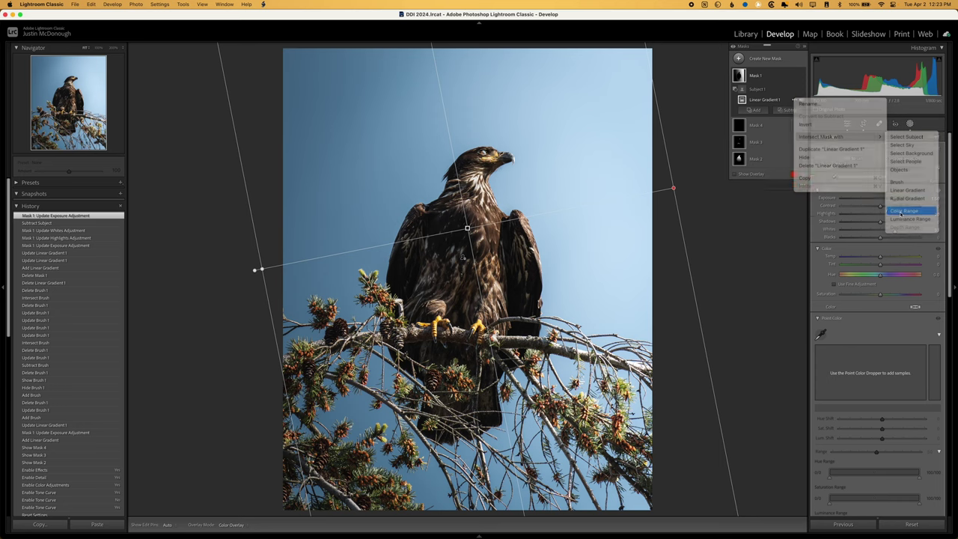
drag(352, 114, 420, 187)
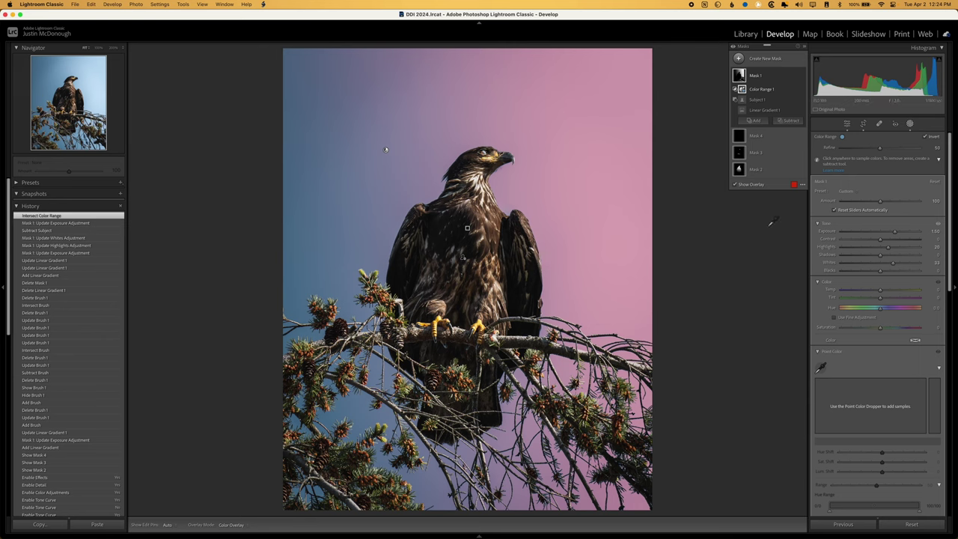
Turn off the mask overlay and inspect the edge between the eagle's wing and the sky up close
key(o)
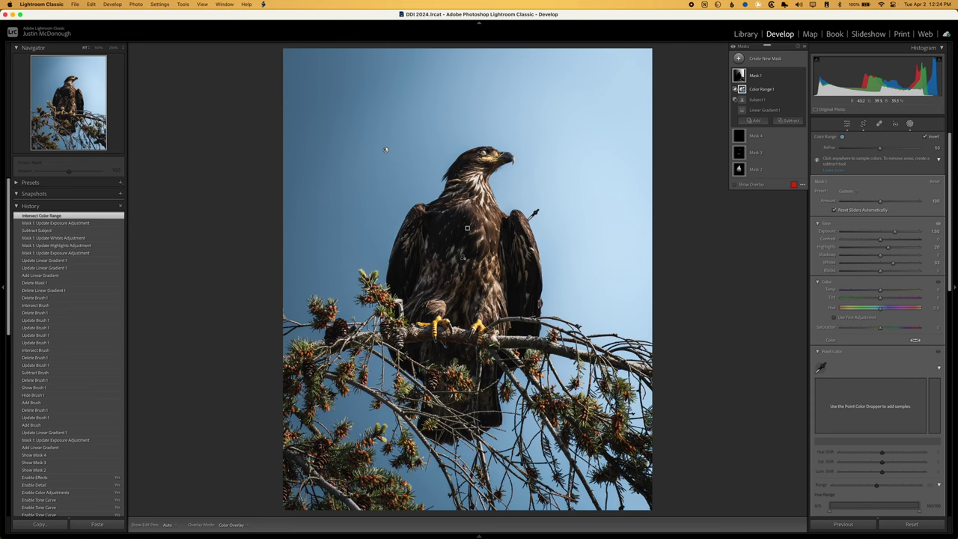
key(super+equal)
key(super+equal)
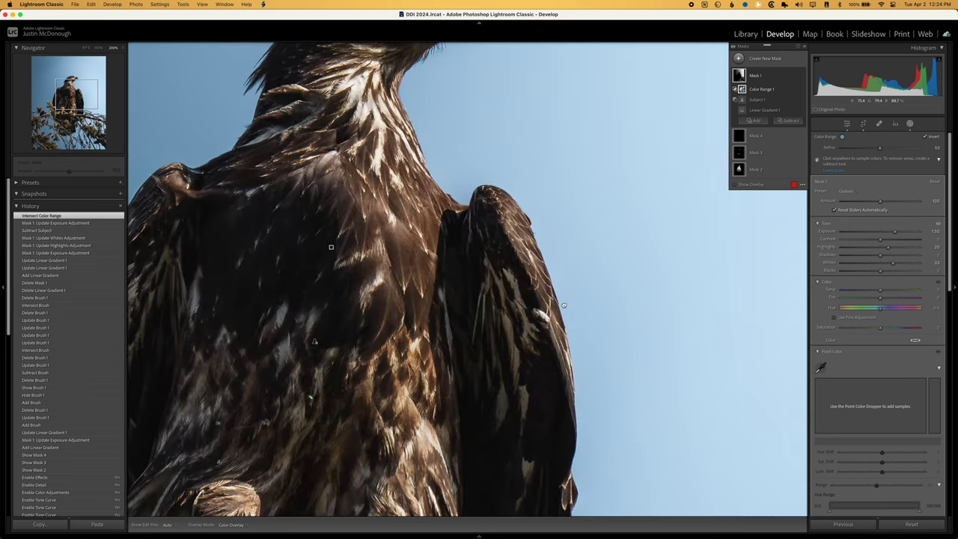
key(super+minus)
key(super+minus)
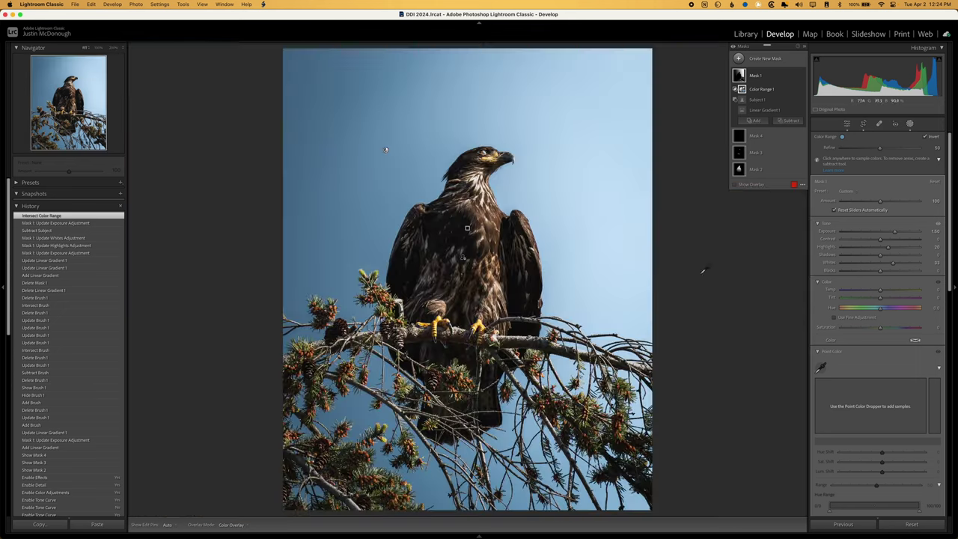
click(755, 122)
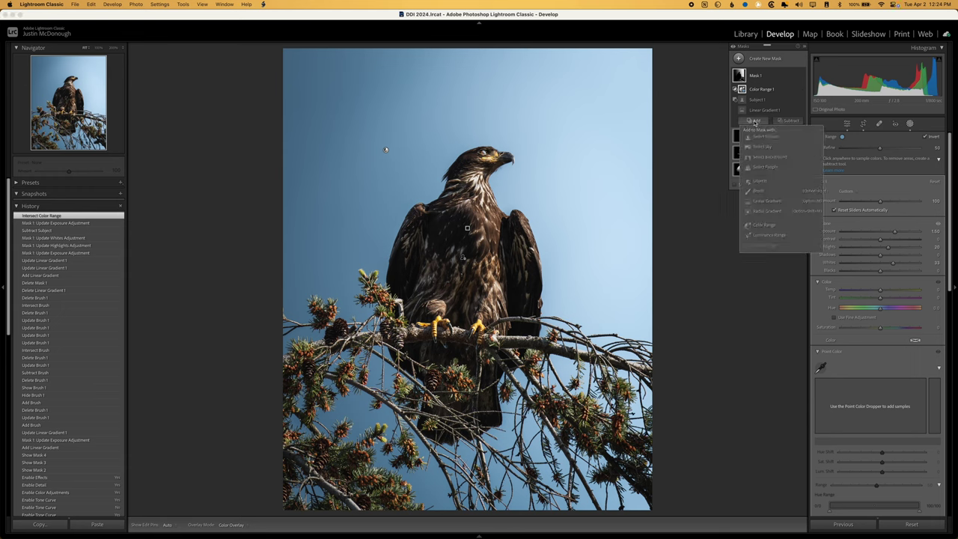
click(797, 191)
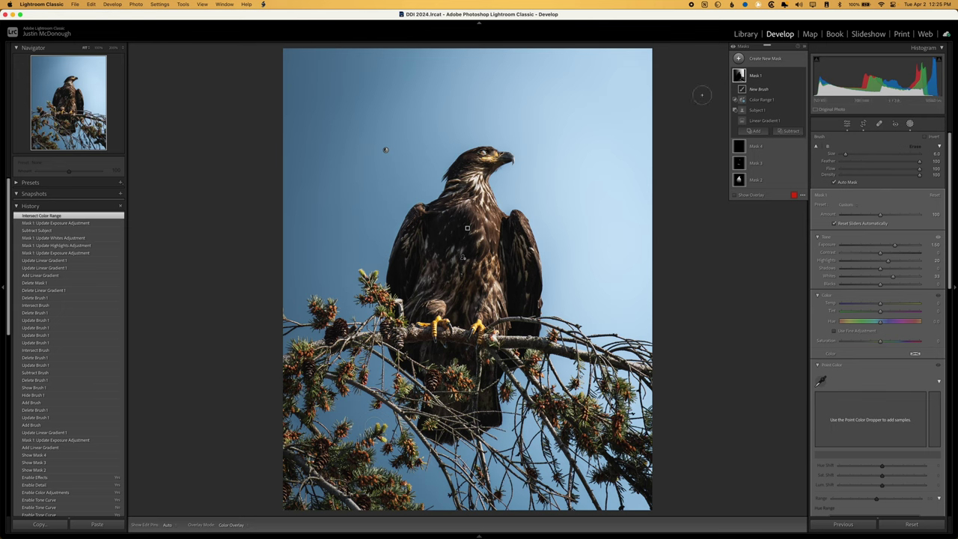
click(795, 77)
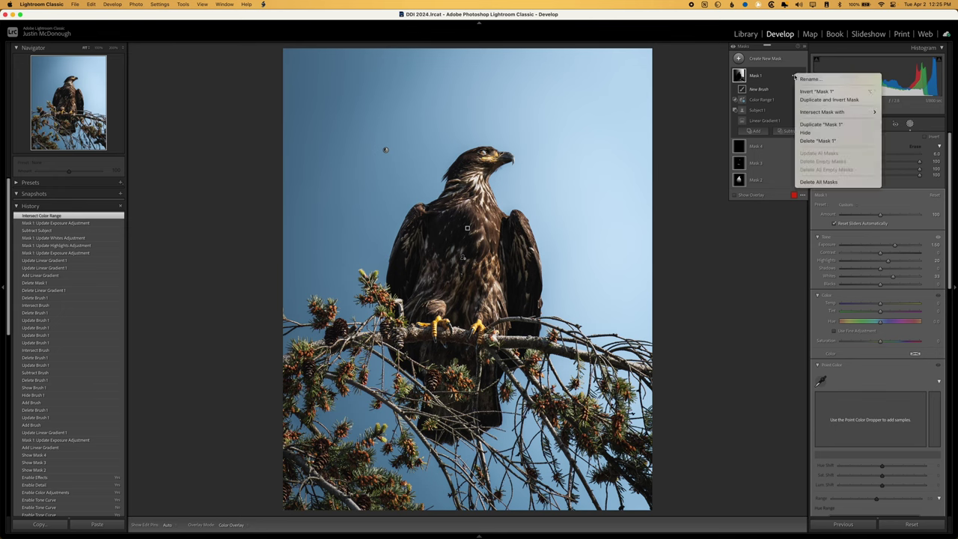
click(761, 79)
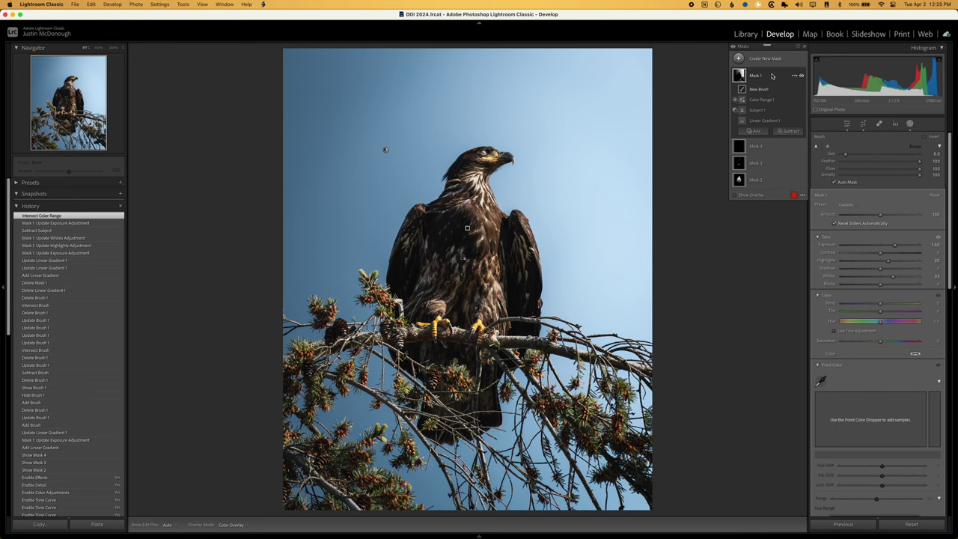
click(772, 77)
Duplicate Mask 1 and invert Linear Gradient 1 in the copy to affect the opposite side of the sky
click(795, 77)
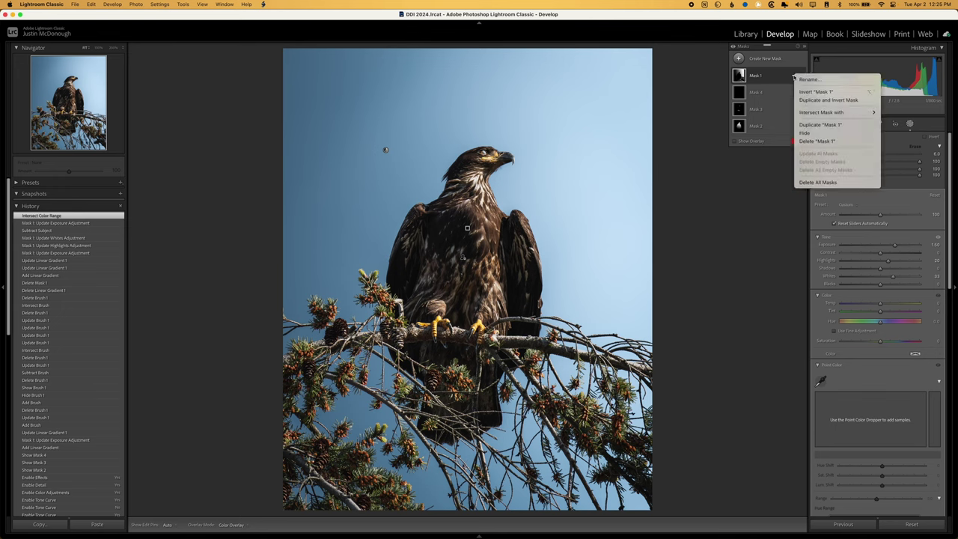
click(812, 125)
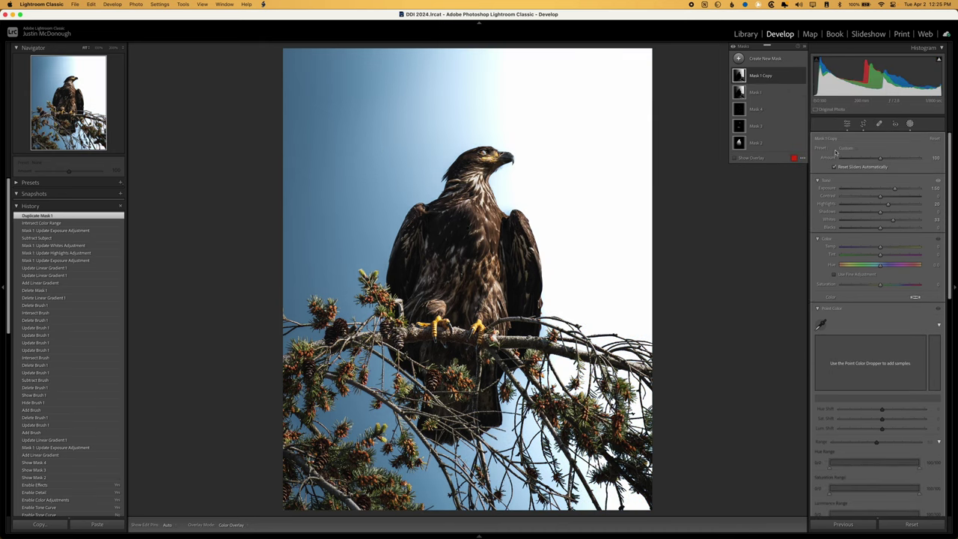
click(769, 77)
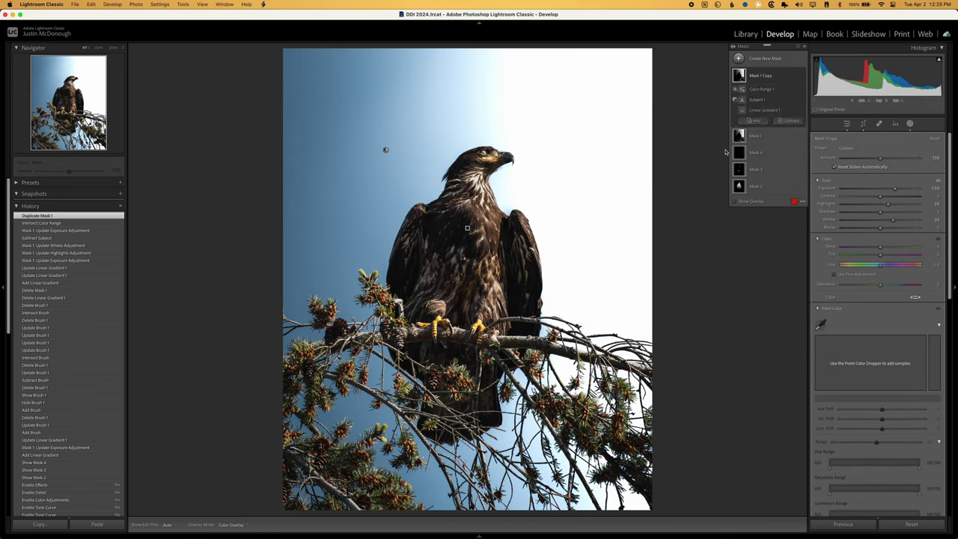
click(759, 111)
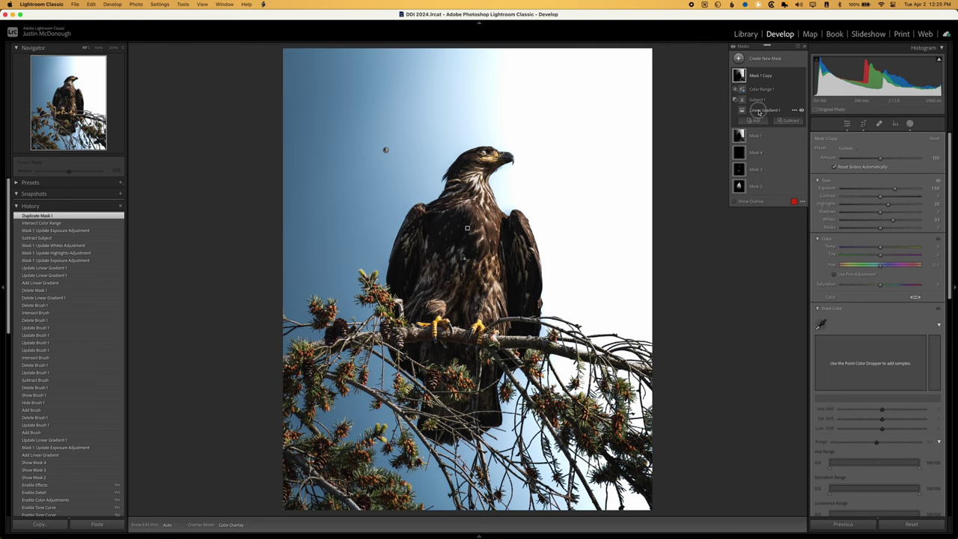
click(794, 112)
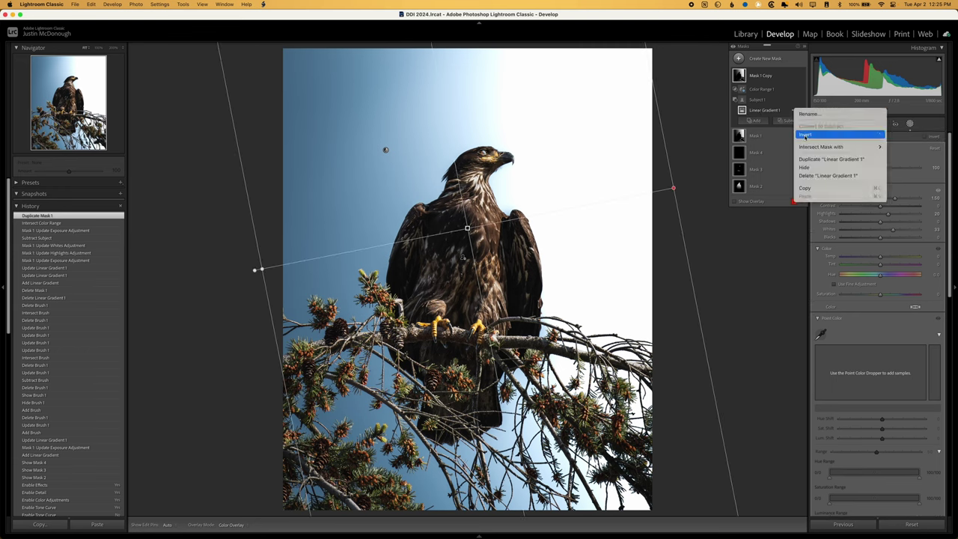
click(937, 127)
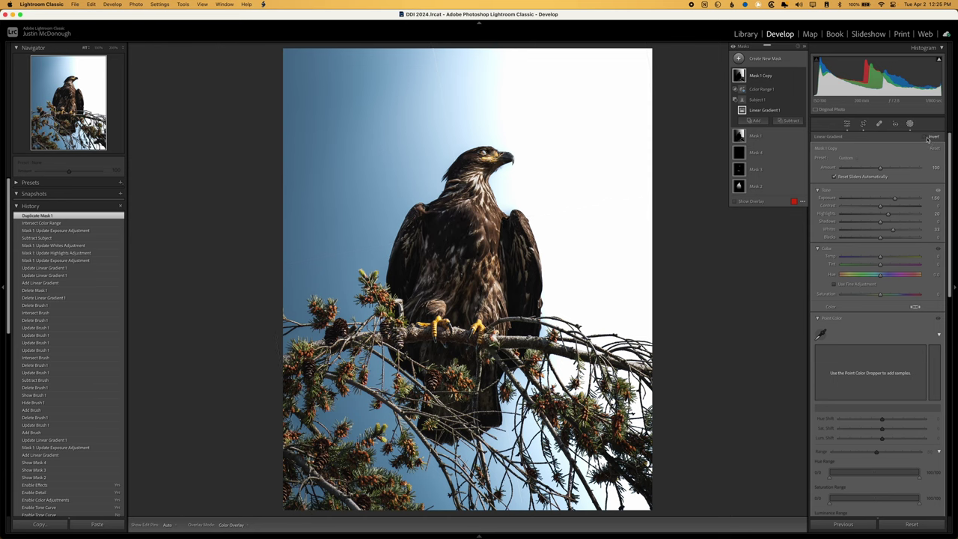
click(926, 138)
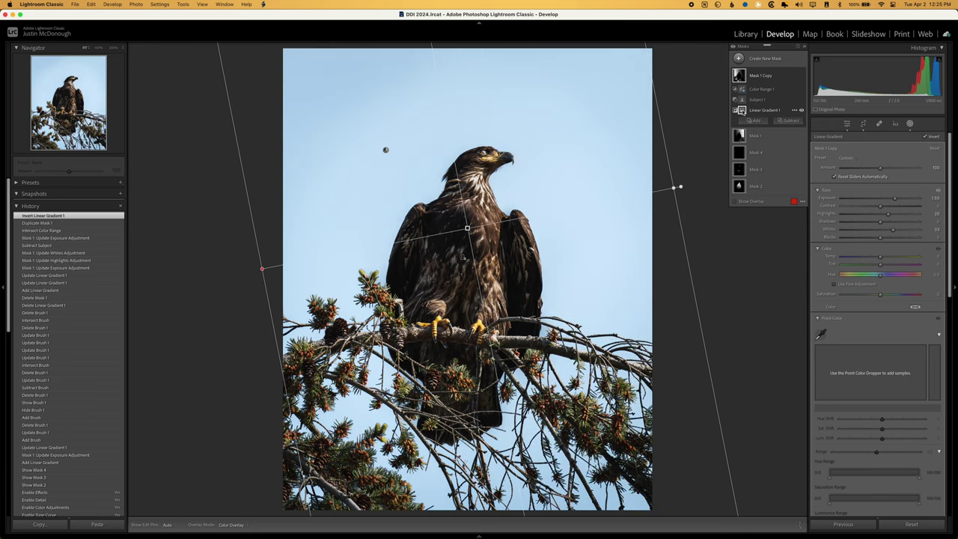
Reset the tone adjustments of Mask 1 Copy and set its Exposure to about -0.7
mouse_move(741, 110)
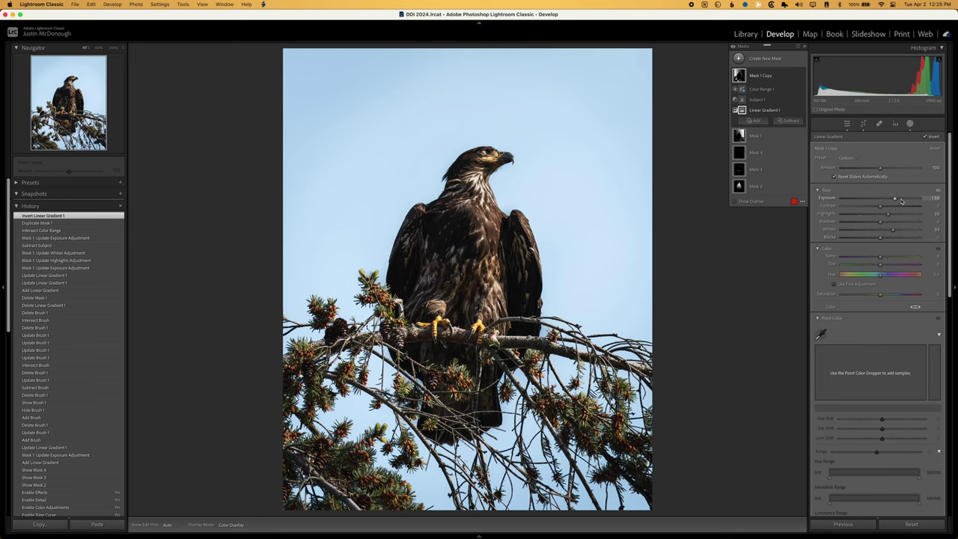
double_click(833, 192)
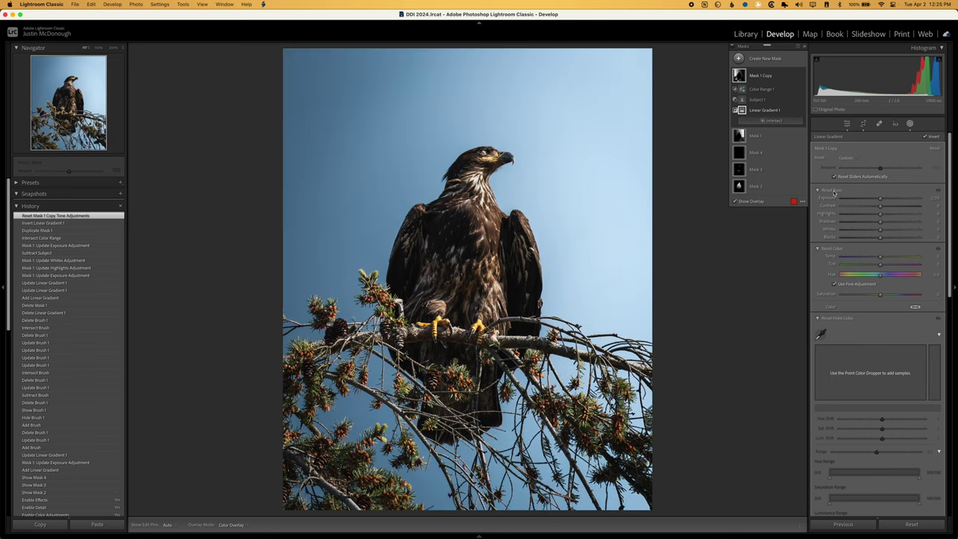
drag(879, 201, 873, 201)
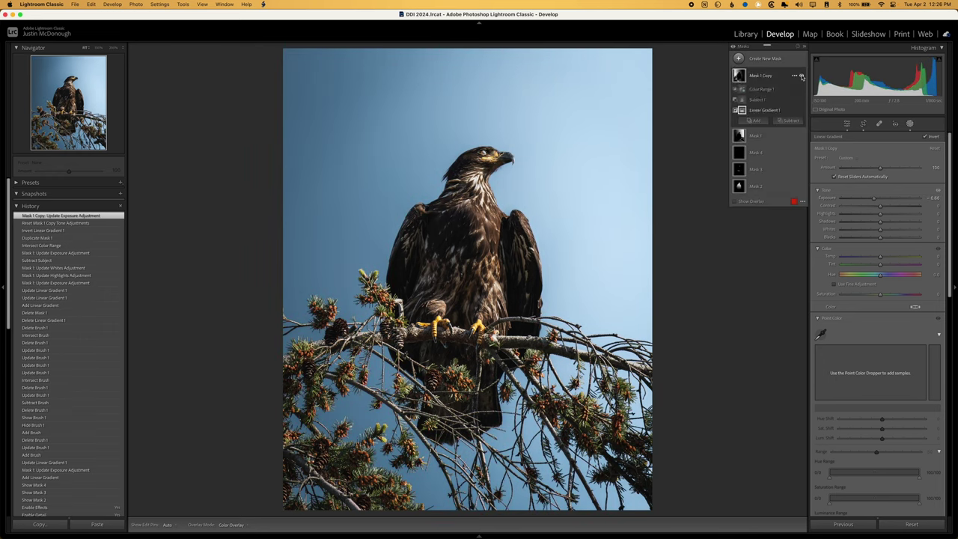
Hide and show Mask 1 Copy and Mask 1 to compare the sky with and without both gradients
click(802, 77)
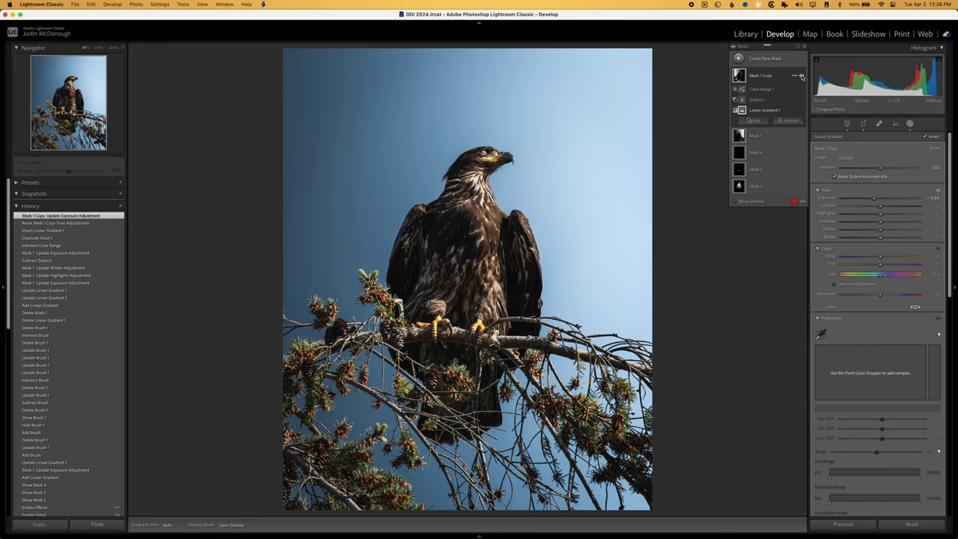
click(802, 76)
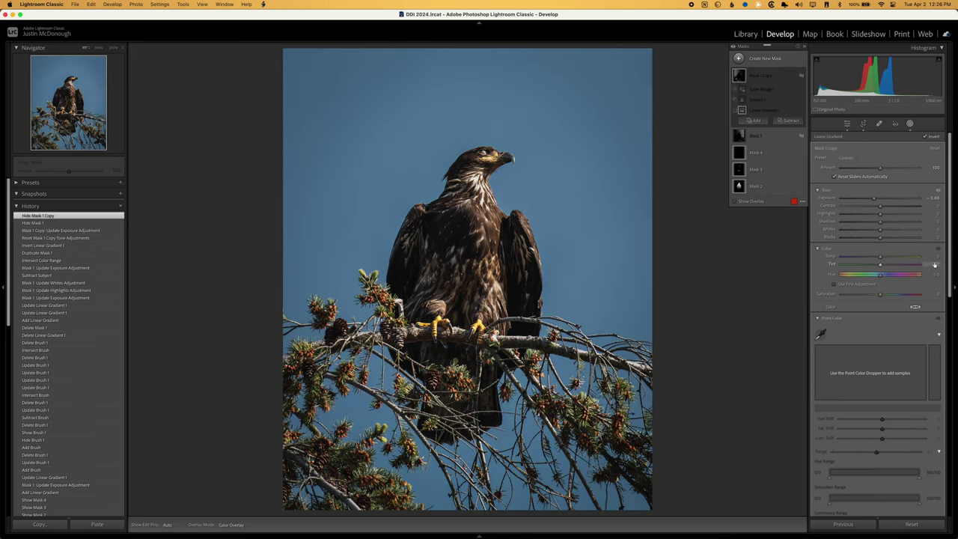
click(801, 136)
click(801, 76)
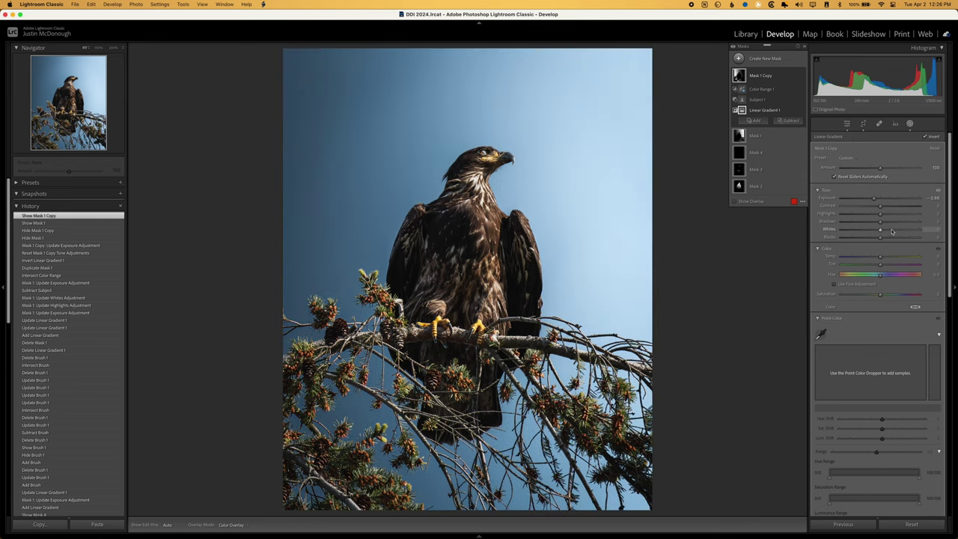
Delete Mask 1 Copy and Mask 1, keeping Masks 2, 3 and 4
right_click(795, 76)
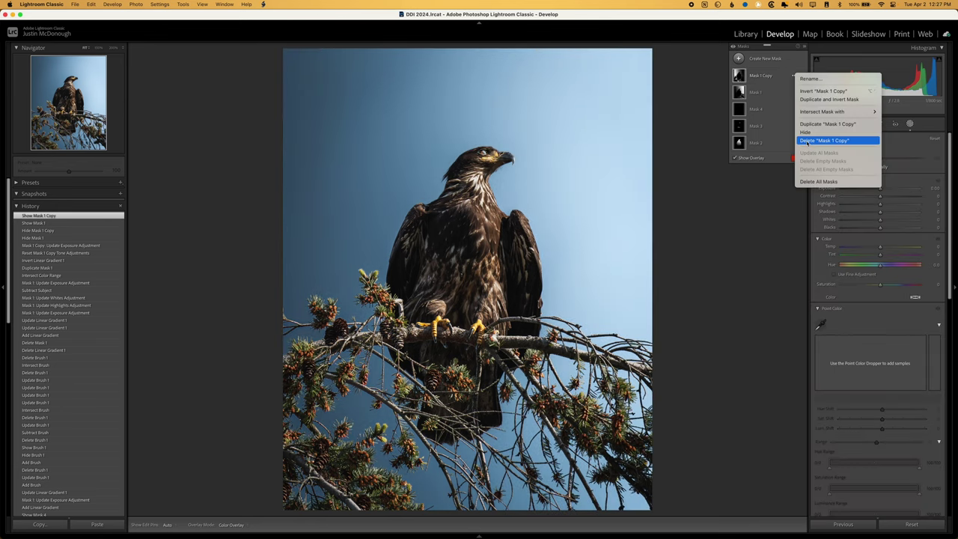
click(806, 141)
right_click(795, 75)
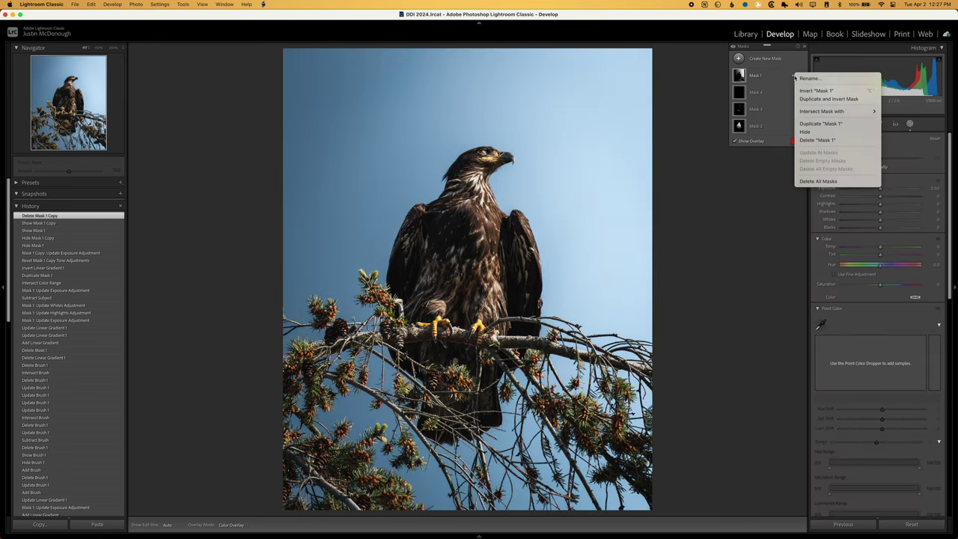
click(811, 141)
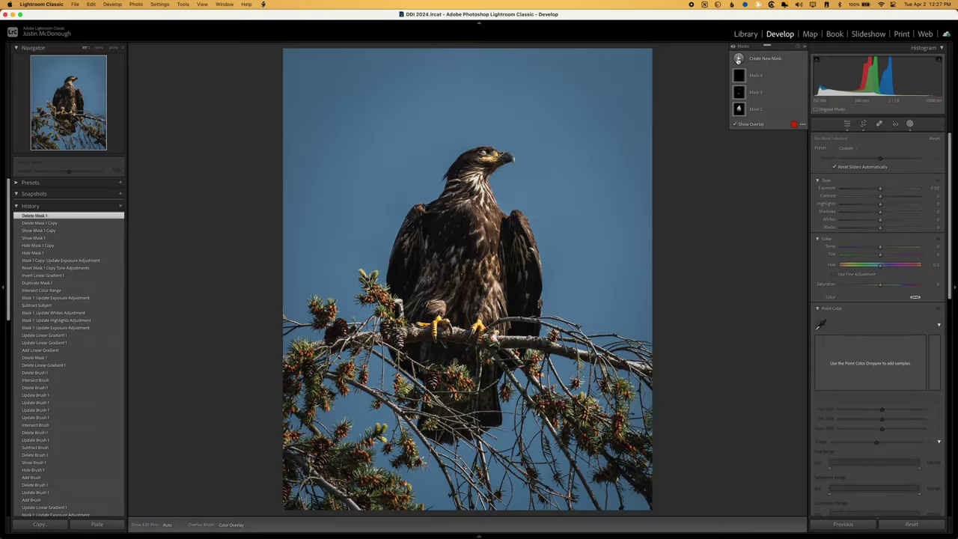
Add a large circular radial gradient mask centred on the eagle and extending past the photo's sides, with Feather 100 and Exposure 2.10
click(739, 59)
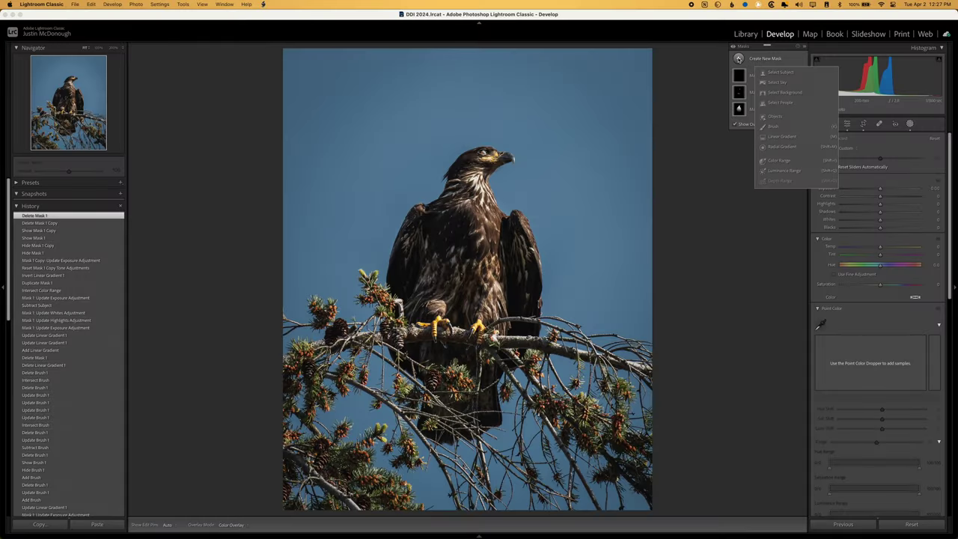
click(786, 148)
drag(470, 254, 706, 534)
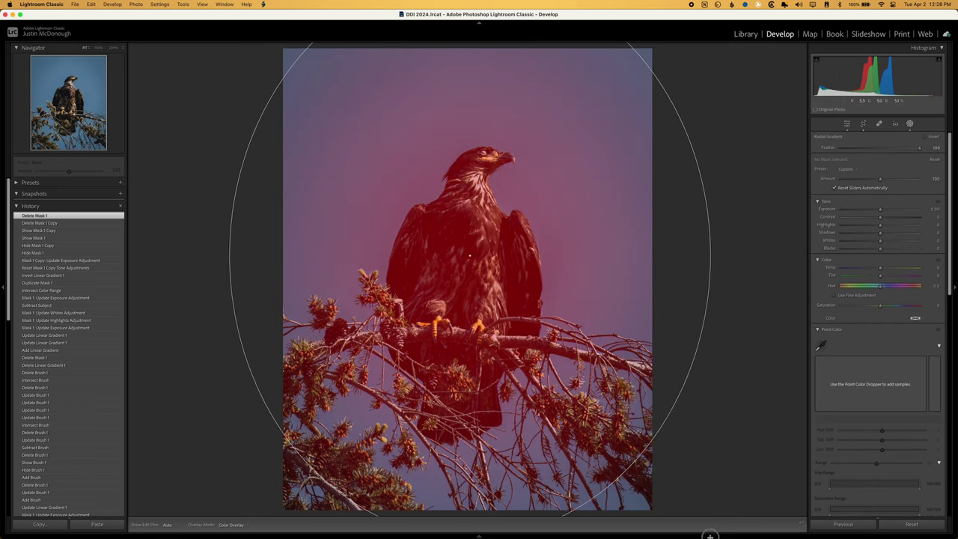
drag(919, 147, 834, 147)
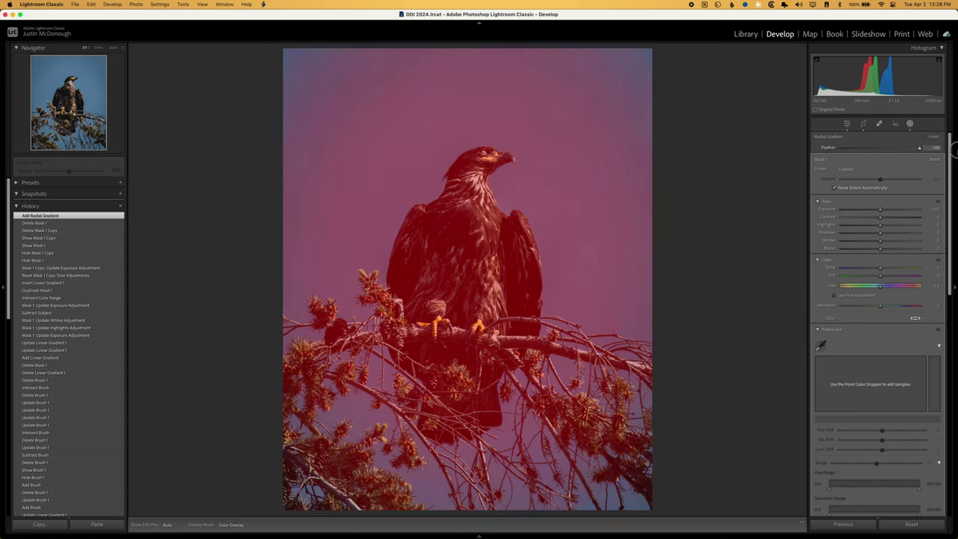
double_click(827, 148)
drag(880, 208, 902, 211)
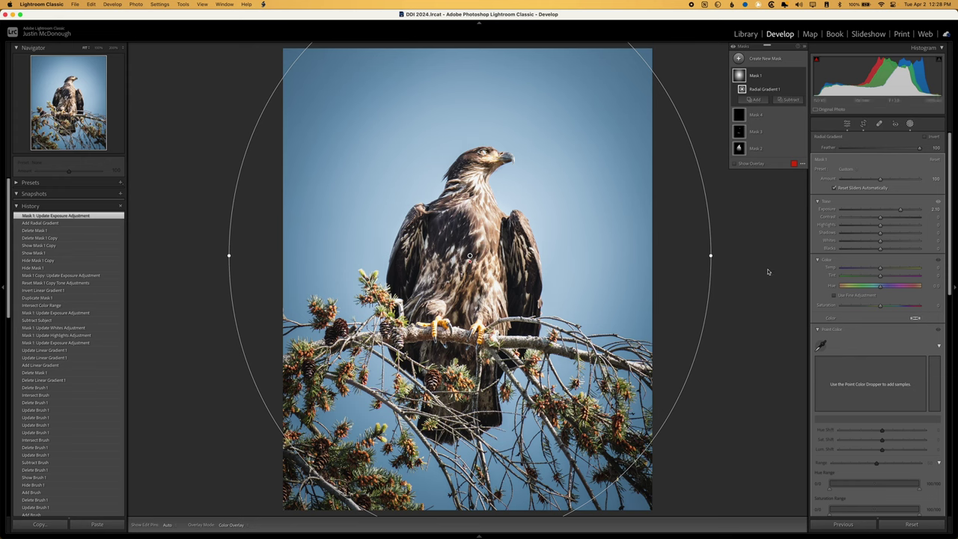
Try intersecting the radial gradient mask with Select Background, and delete the Background 1 component
click(795, 77)
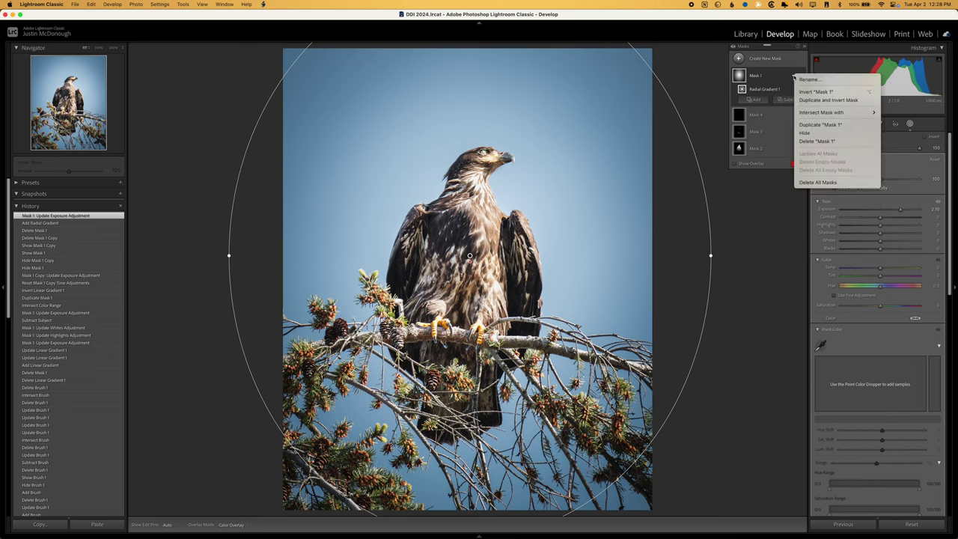
mouse_move(811, 114)
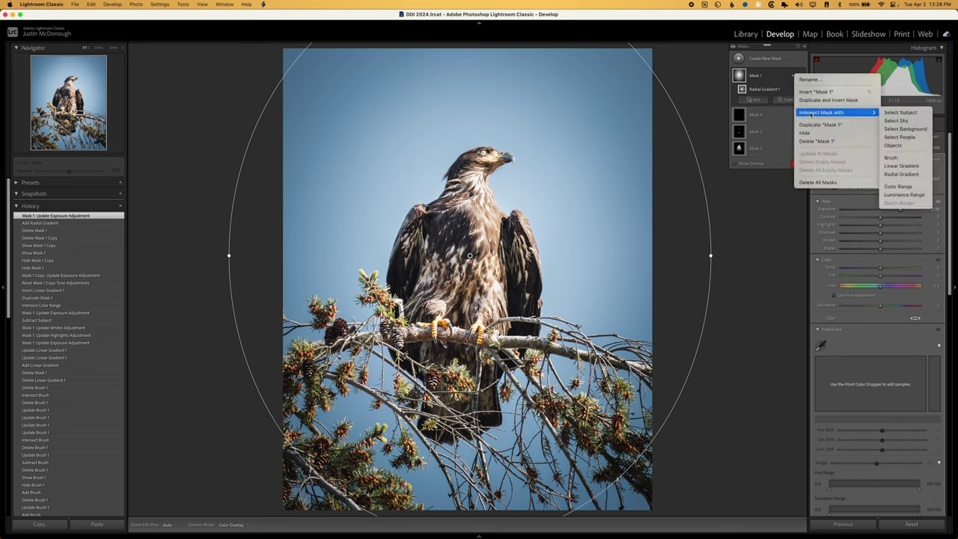
click(895, 129)
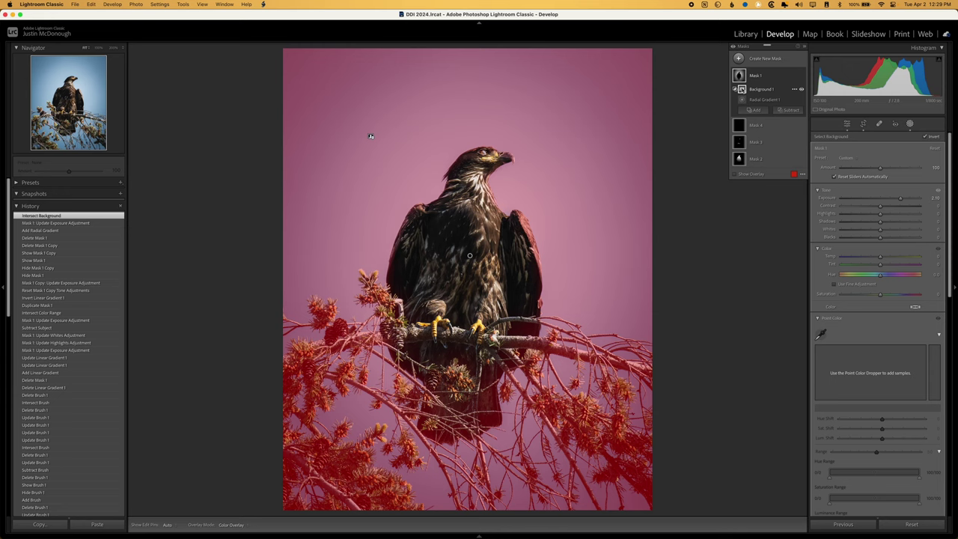
click(795, 89)
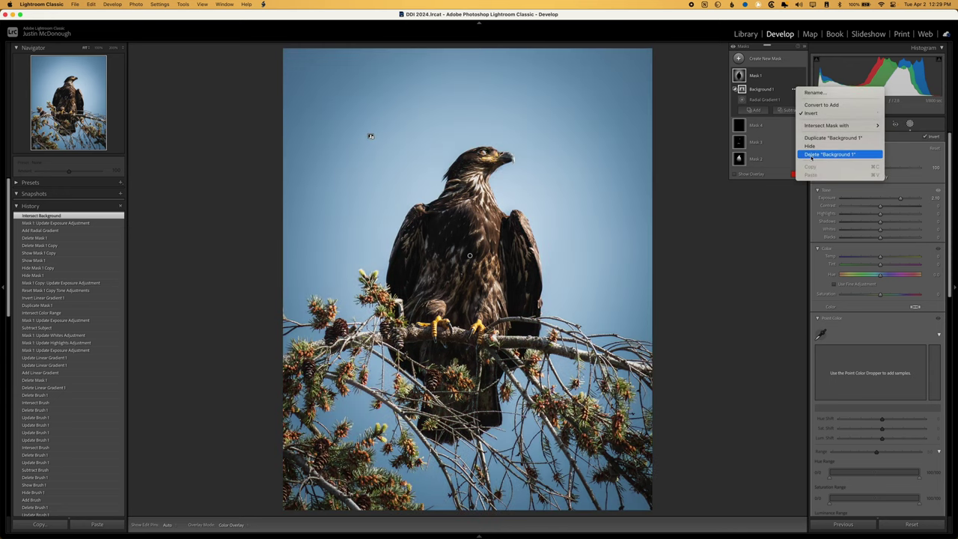
click(812, 154)
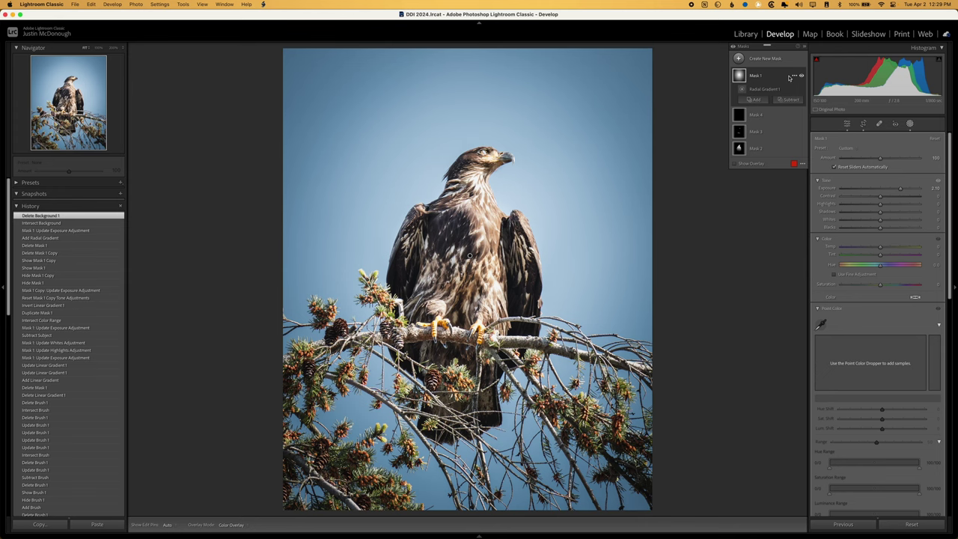
Intersect Radial Gradient 1 with a Color Range sampled from the blue sky between the photo's left edge and the eagle
click(794, 90)
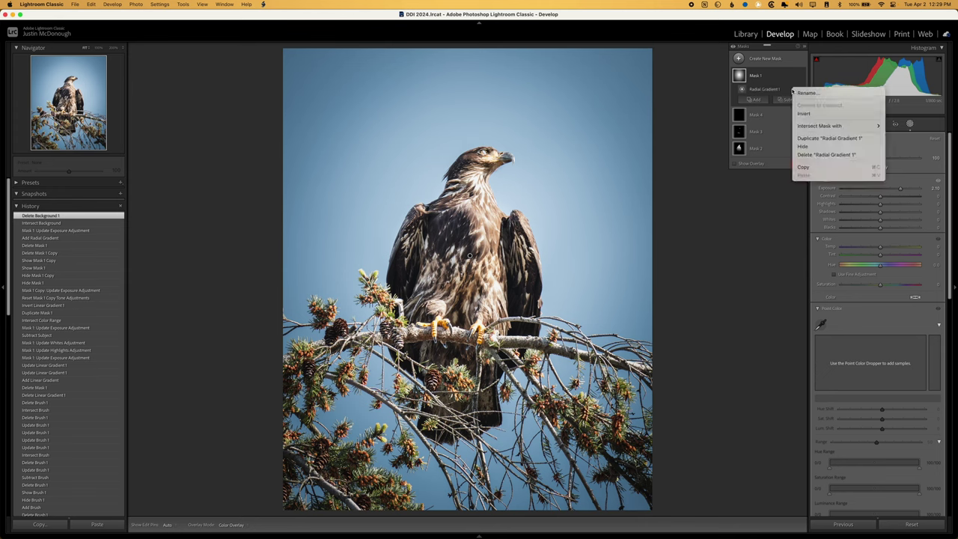
mouse_move(812, 128)
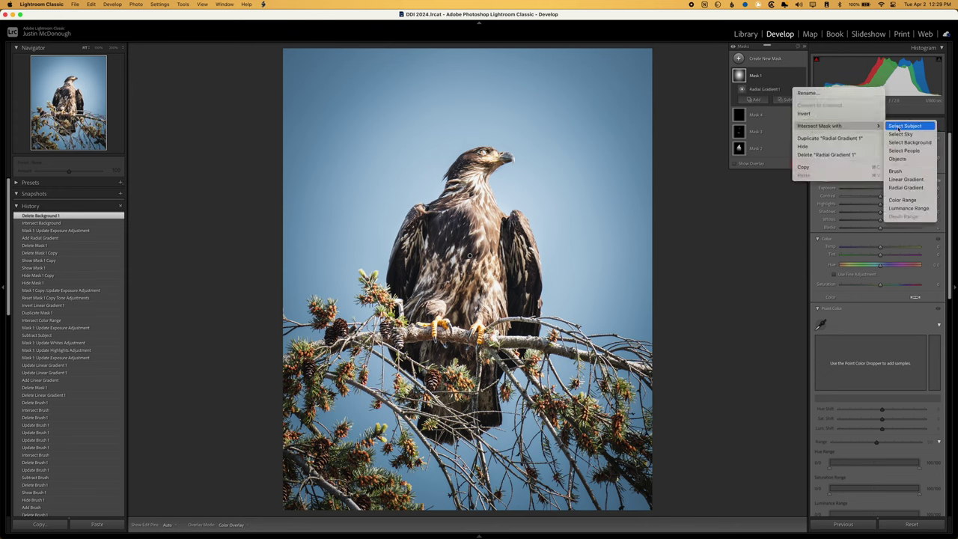
click(903, 200)
drag(351, 134, 407, 192)
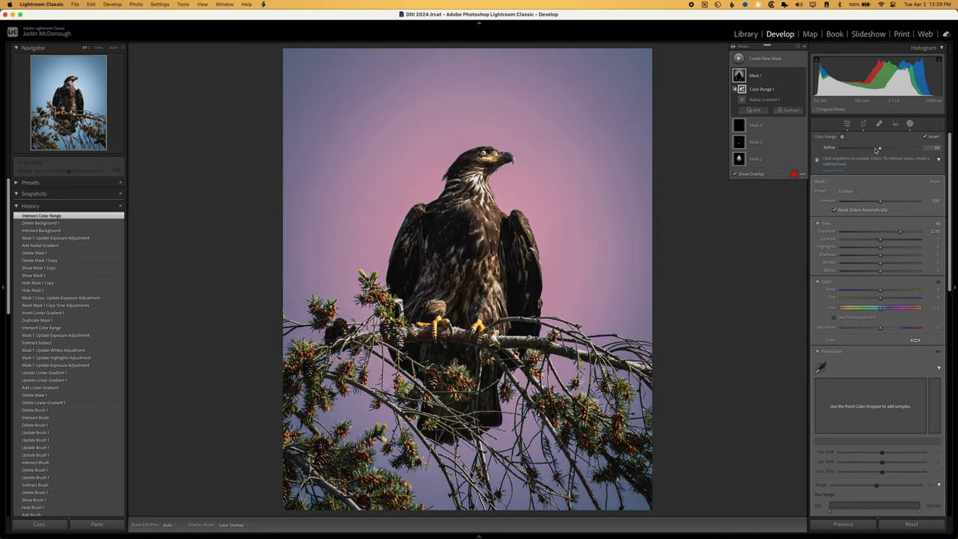
Compare Color Range 1's Refine at its minimum and at 81 along the eagle's edges in Mask 1, and fine-tune the mask's Exposure
drag(881, 150, 828, 148)
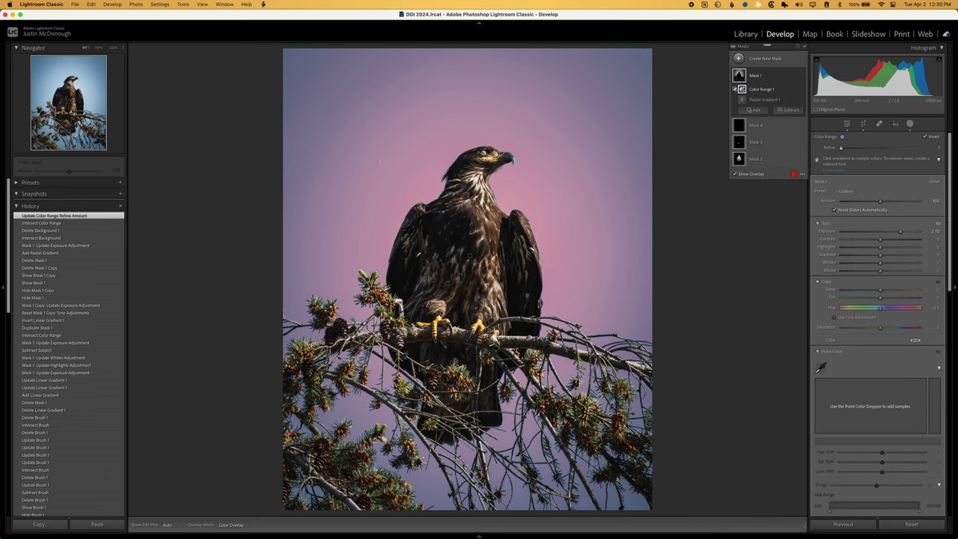
key(z)
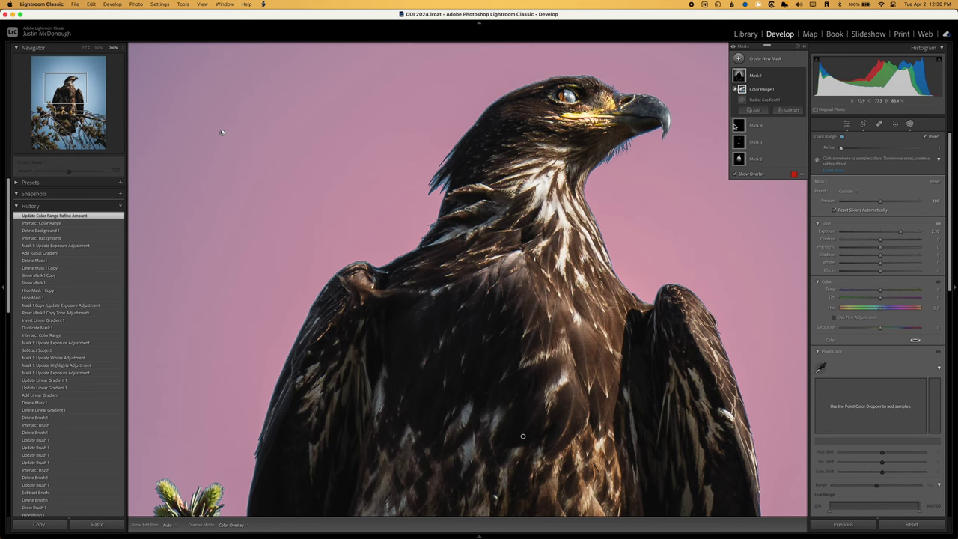
key(o)
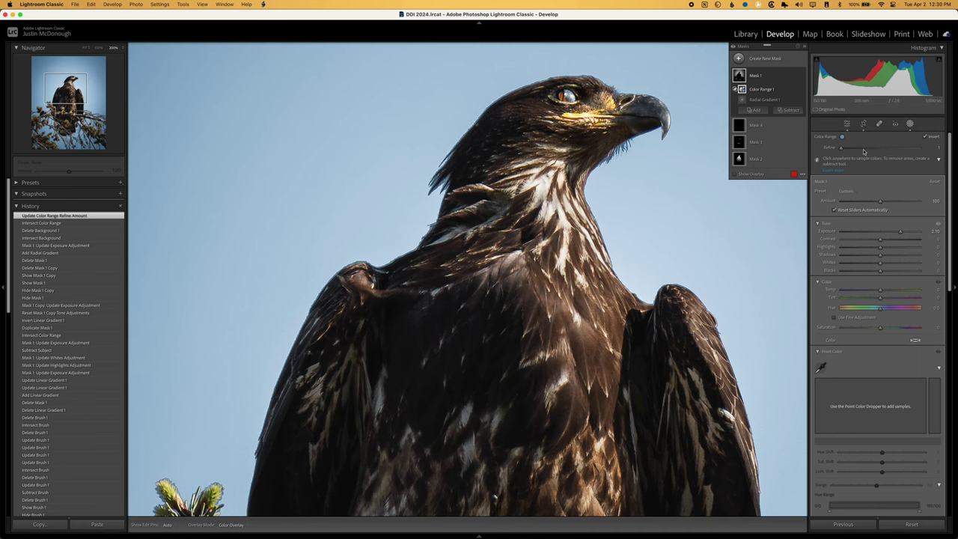
drag(841, 149, 903, 149)
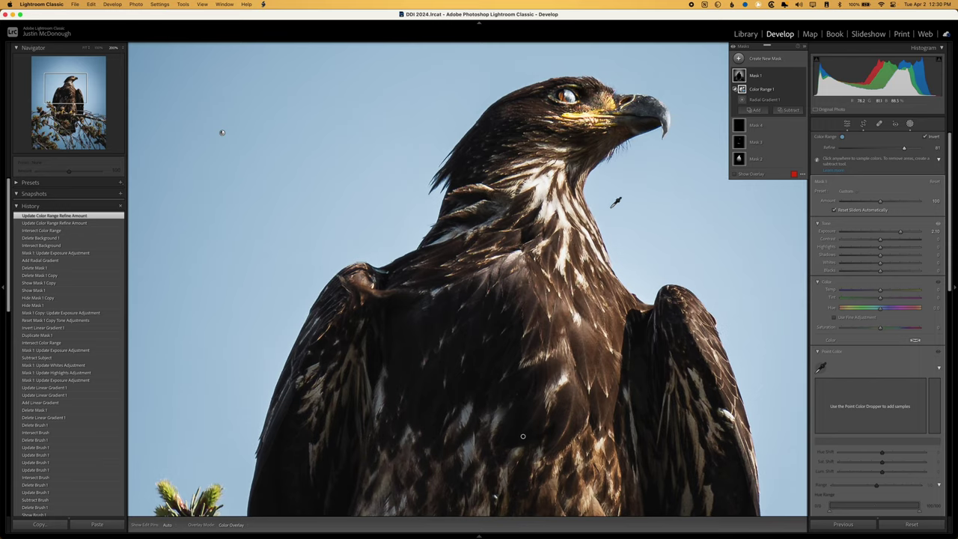
key(z)
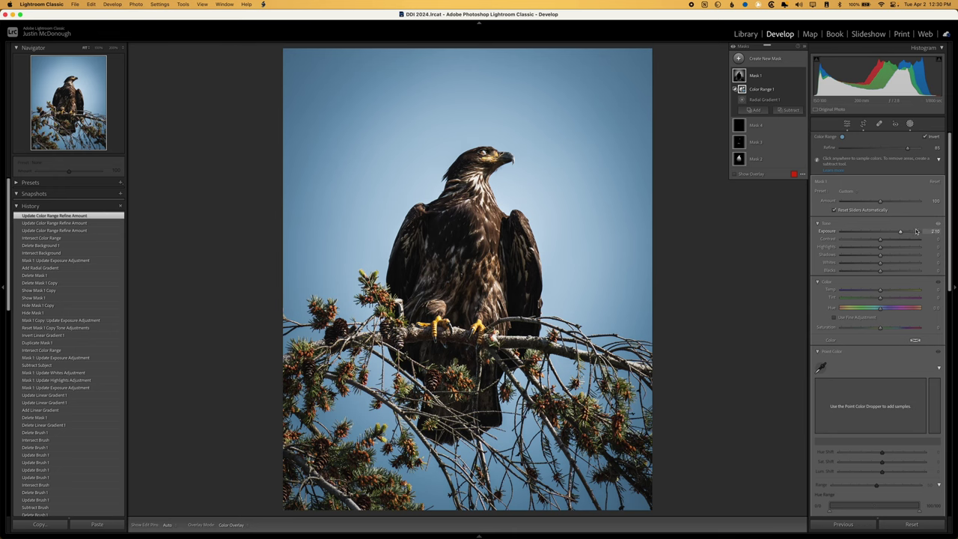
drag(903, 232, 900, 234)
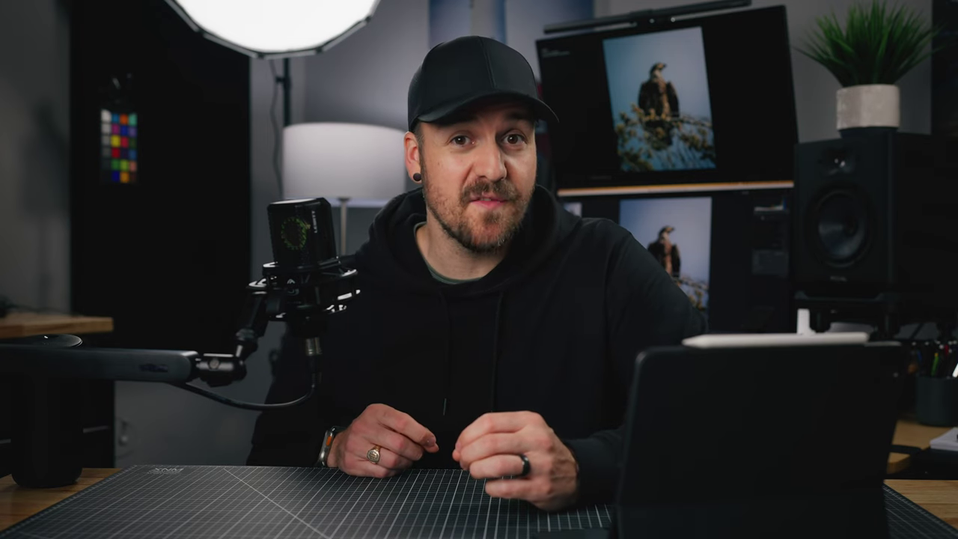
Add a radial gradient mask centred on the photo's upper right edge, stretched past the left side and bottom, with Feather 100
click(738, 59)
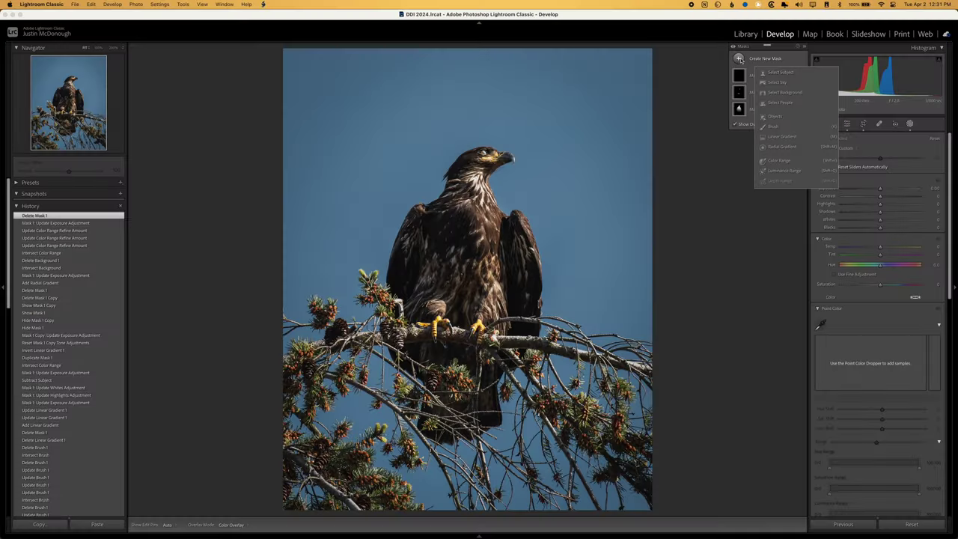
click(782, 147)
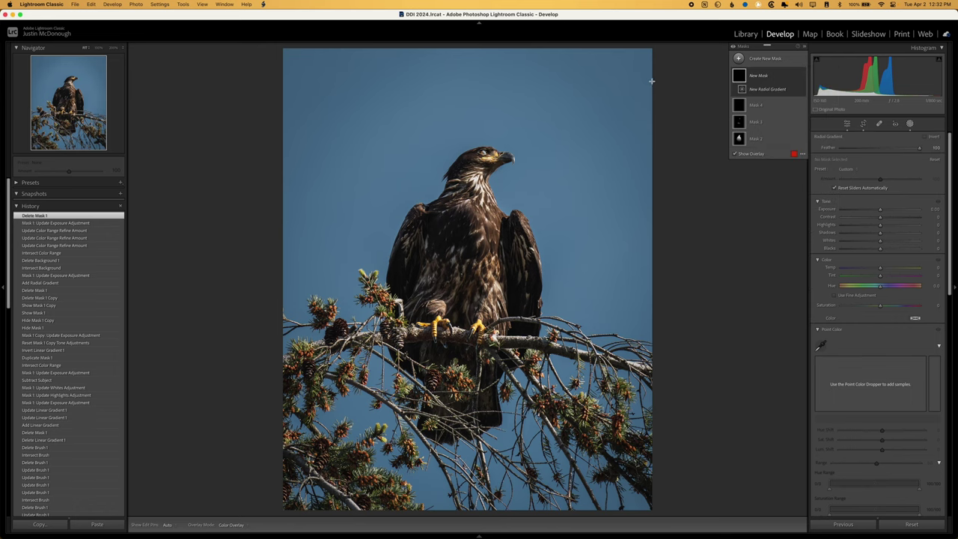
drag(652, 81, 262, 81)
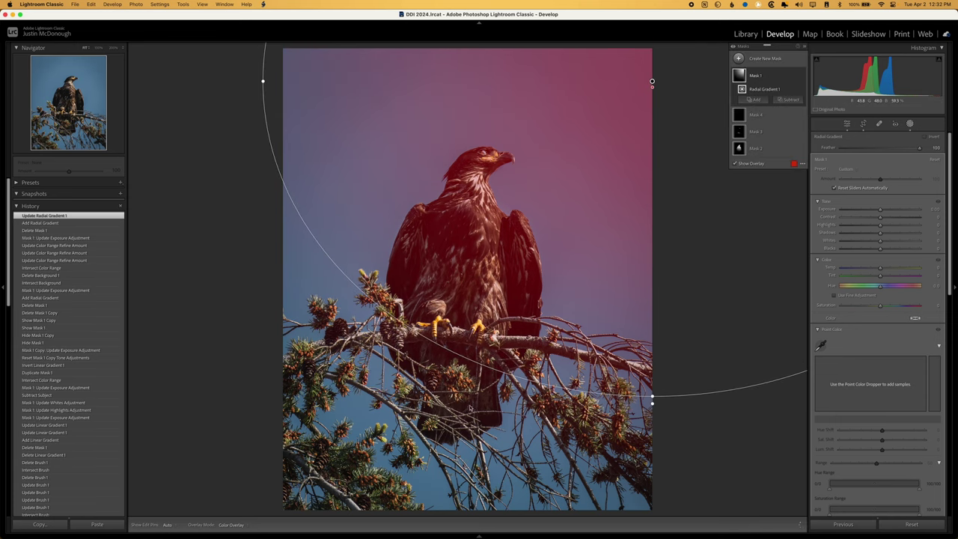
drag(652, 398, 652, 514)
drag(263, 81, 237, 81)
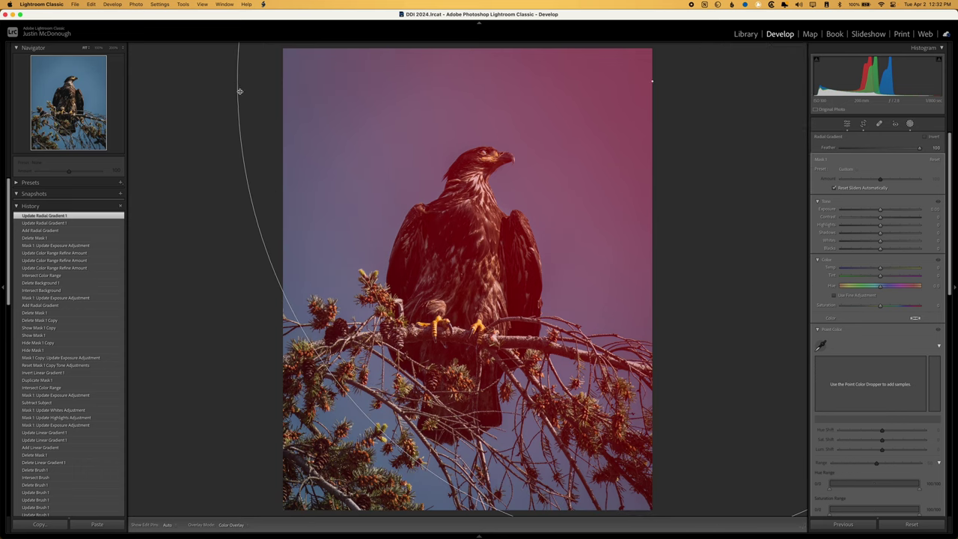
drag(920, 148, 955, 158)
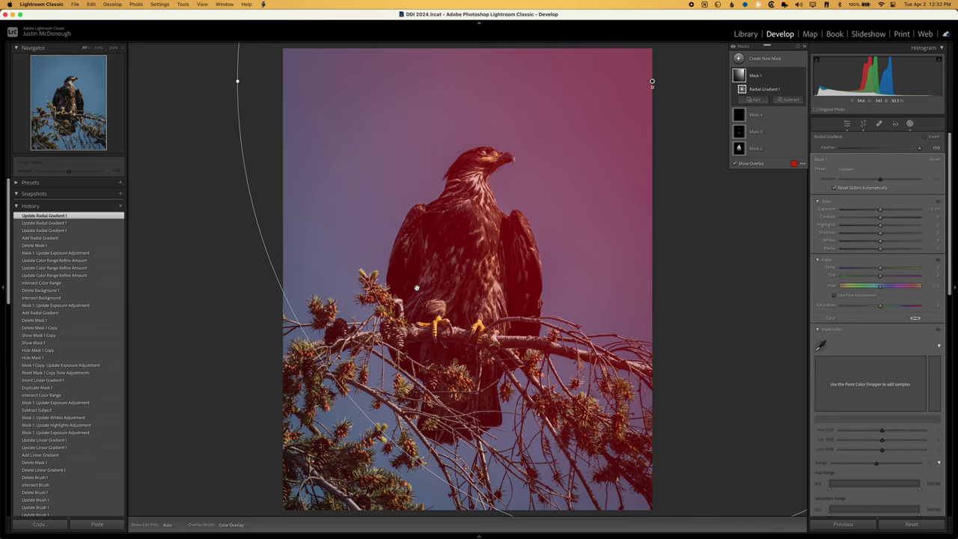
Brighten Mask 1 with Exposure 1.87, a warmer Temp and Dehaze -22, and widen its radial gradient farther beyond the photo's left side
drag(880, 210, 900, 211)
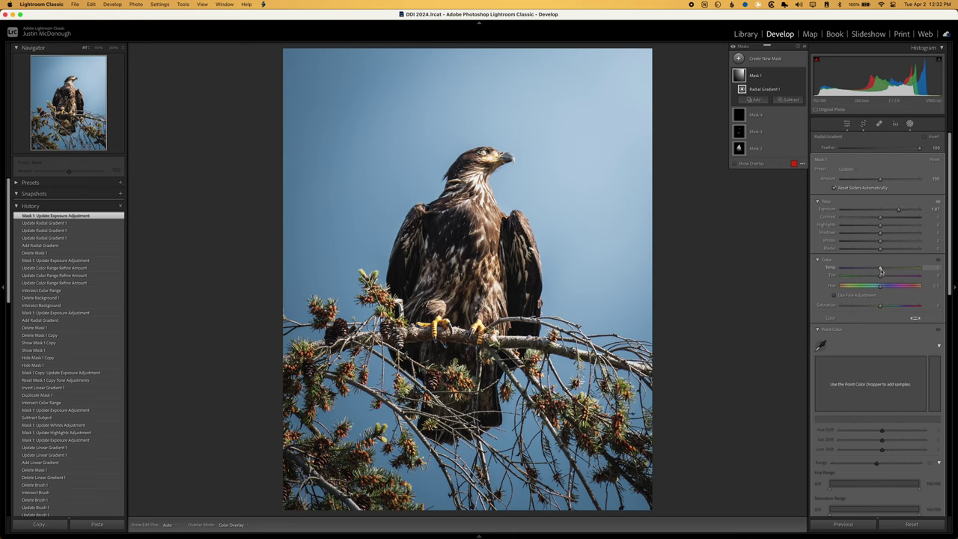
drag(880, 269, 895, 269)
scroll(848, 246, down, 10)
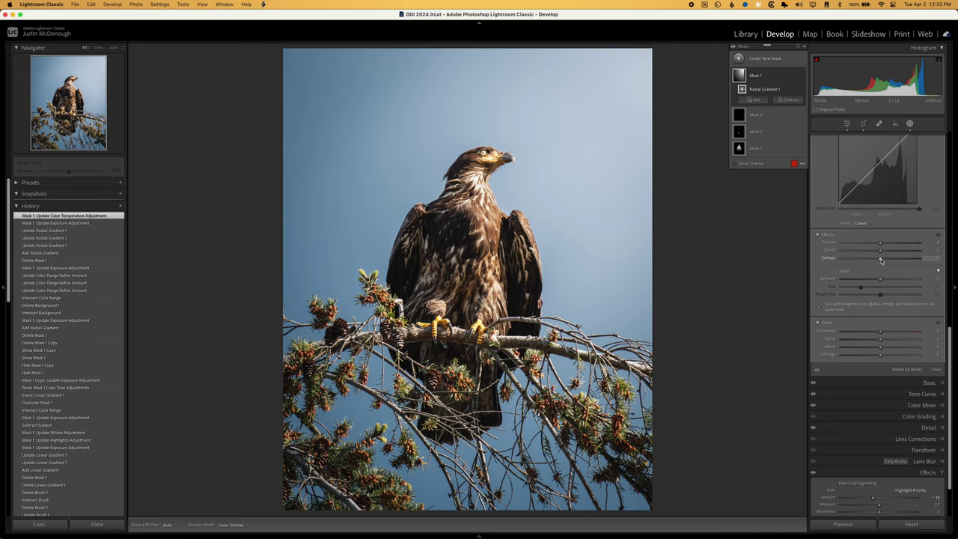
drag(881, 259, 873, 260)
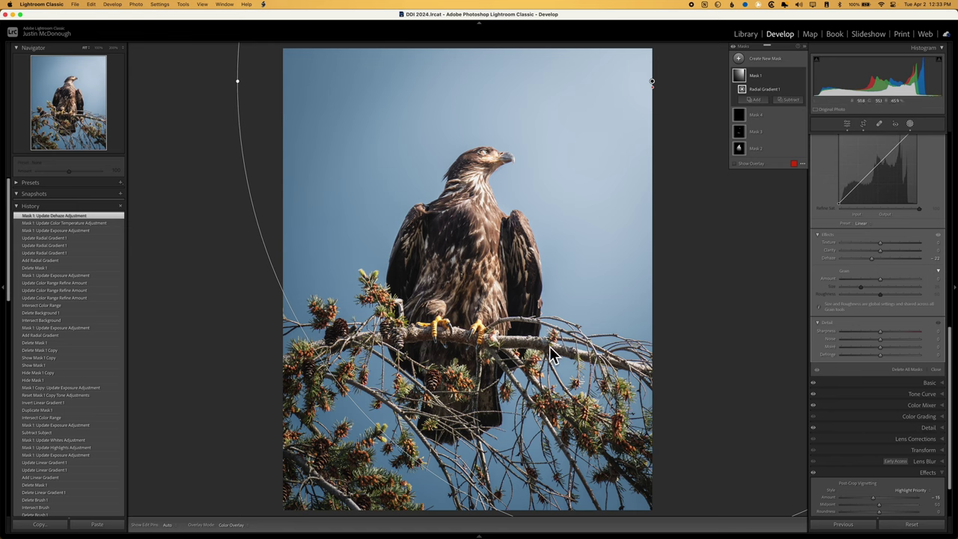
drag(237, 81, 132, 81)
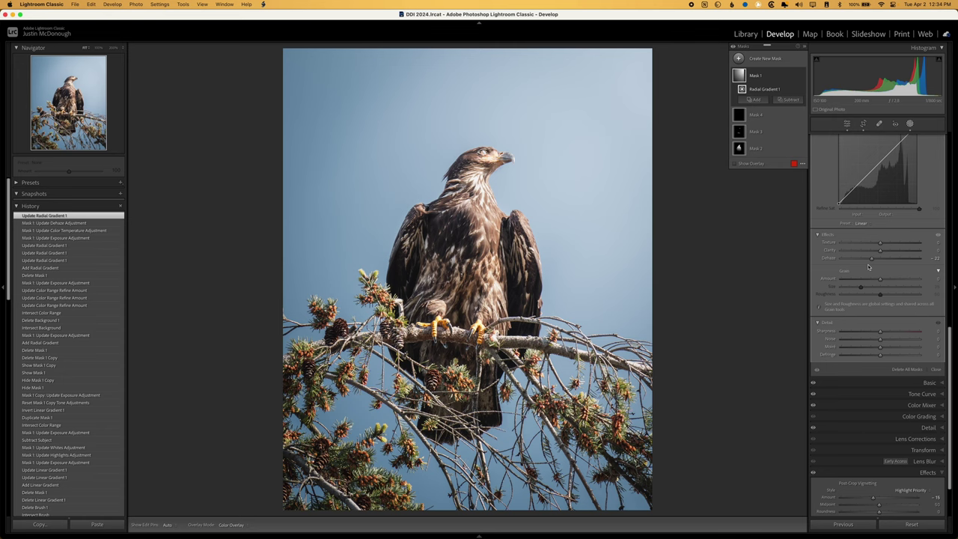
Try subtracting Select Subject from Mask 1, and undo the subtraction
click(789, 100)
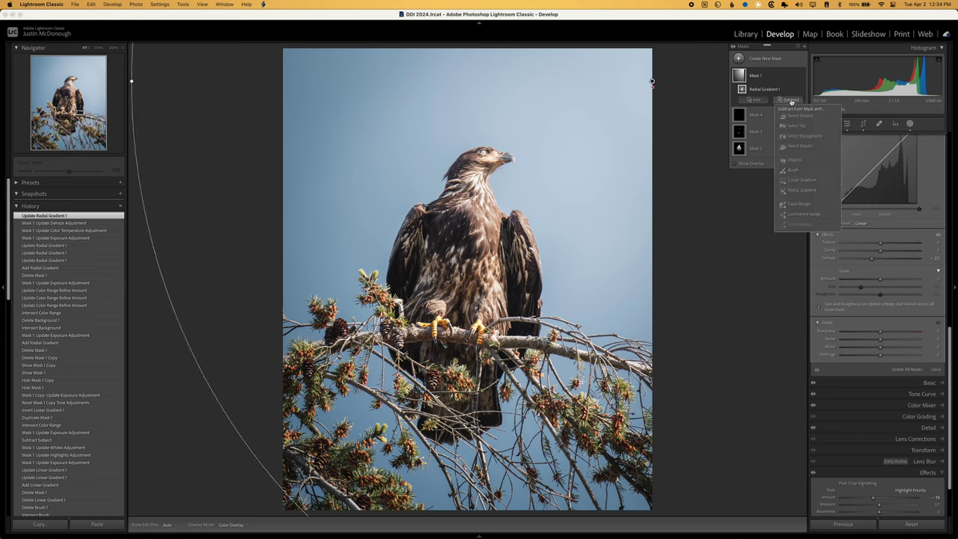
click(799, 117)
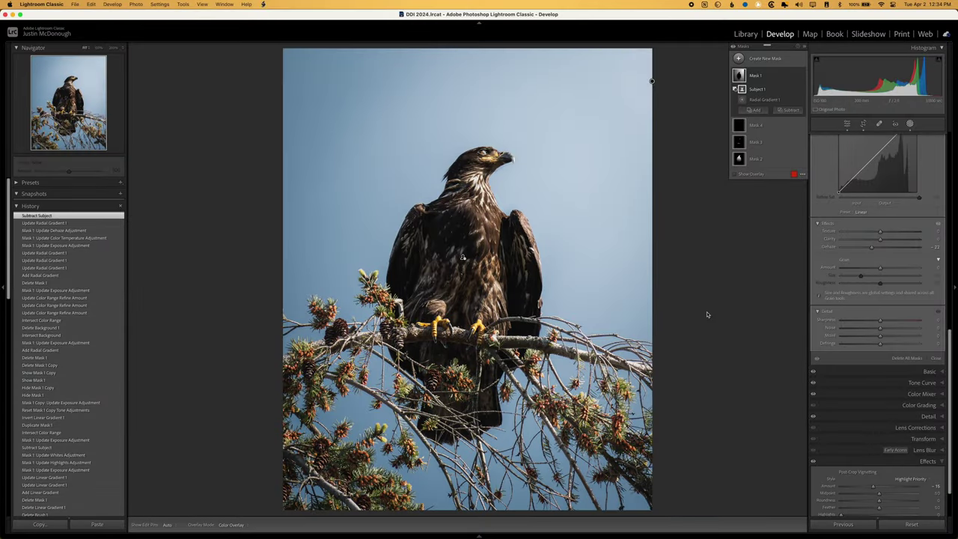
key(super+z)
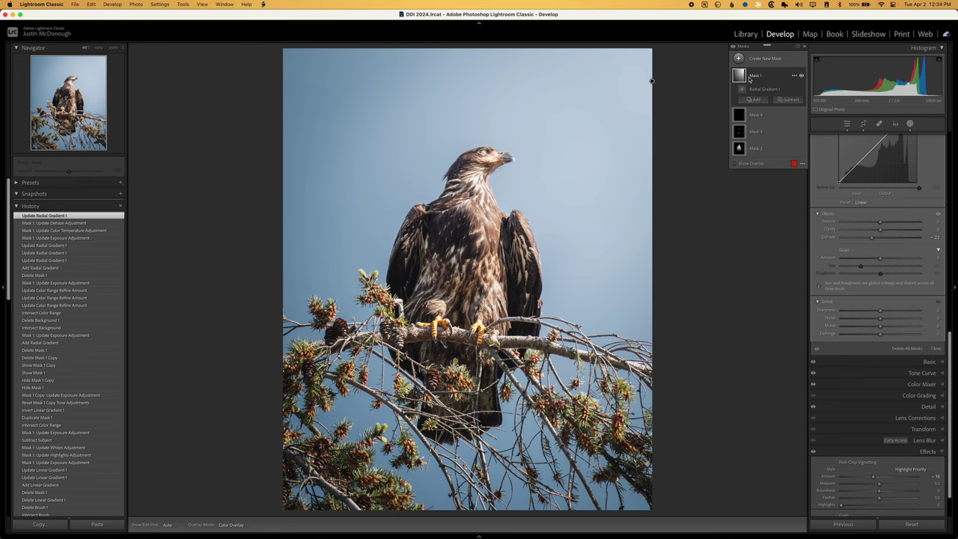
Intersect Radial Gradient 1 with a Color Range sampled from the blue sky beside the eagle's shoulder, with Refine 79
click(794, 90)
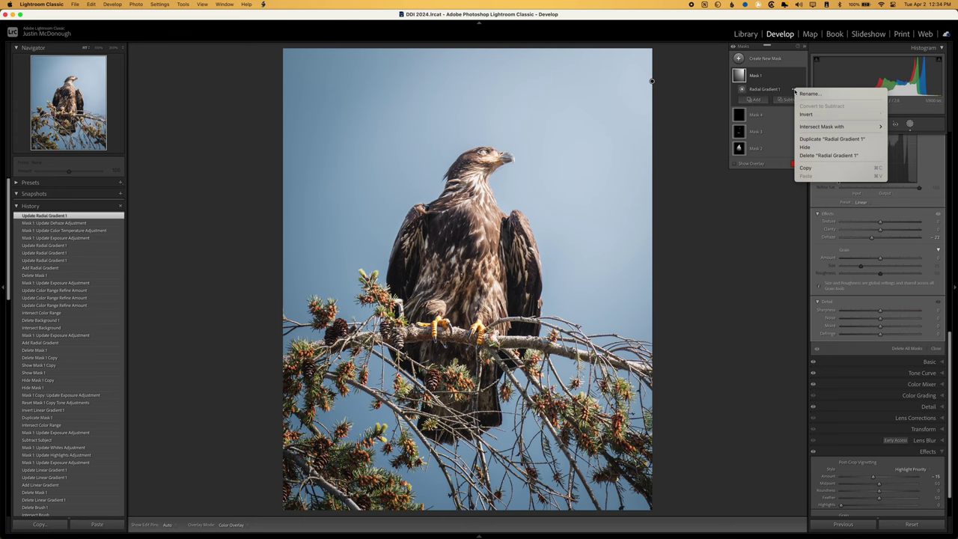
mouse_move(831, 127)
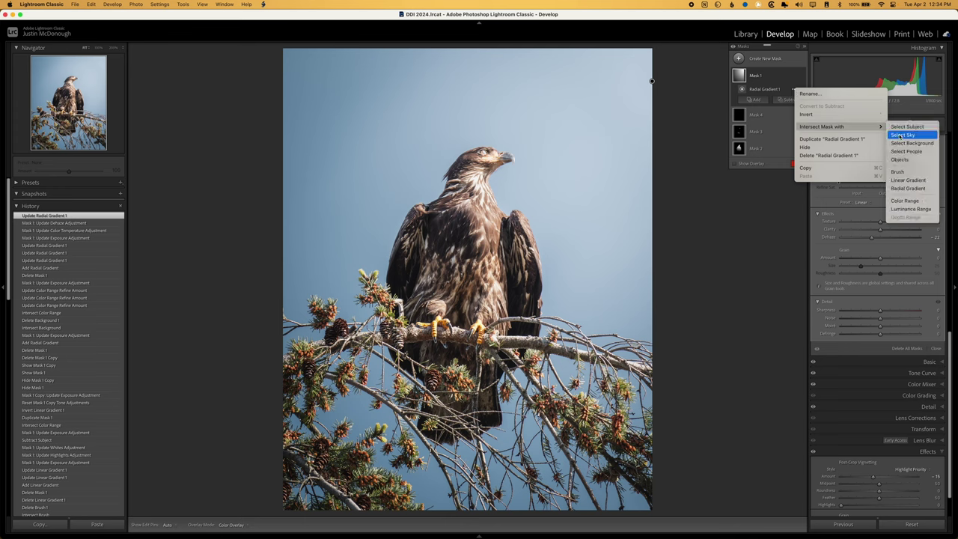
click(905, 201)
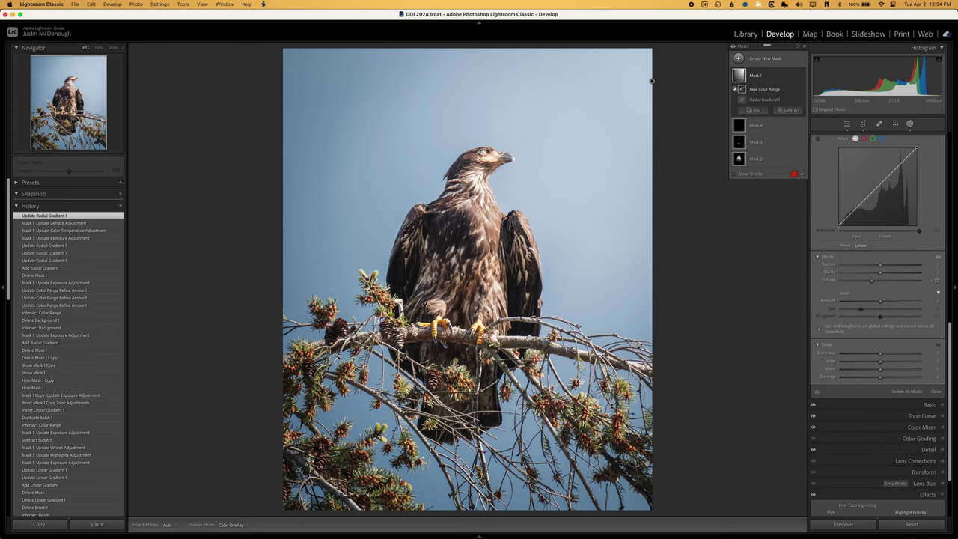
click(382, 200)
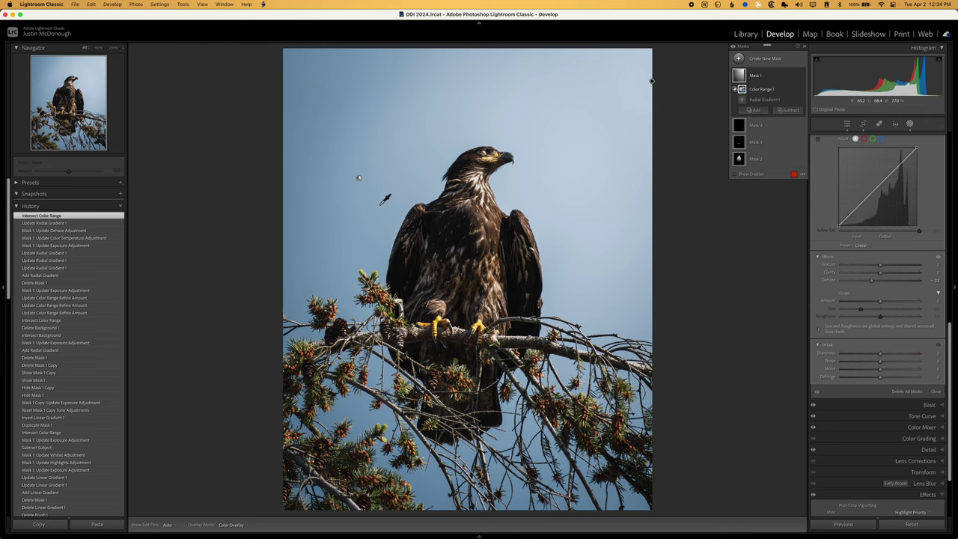
scroll(880, 187, up, 10)
drag(879, 148, 899, 148)
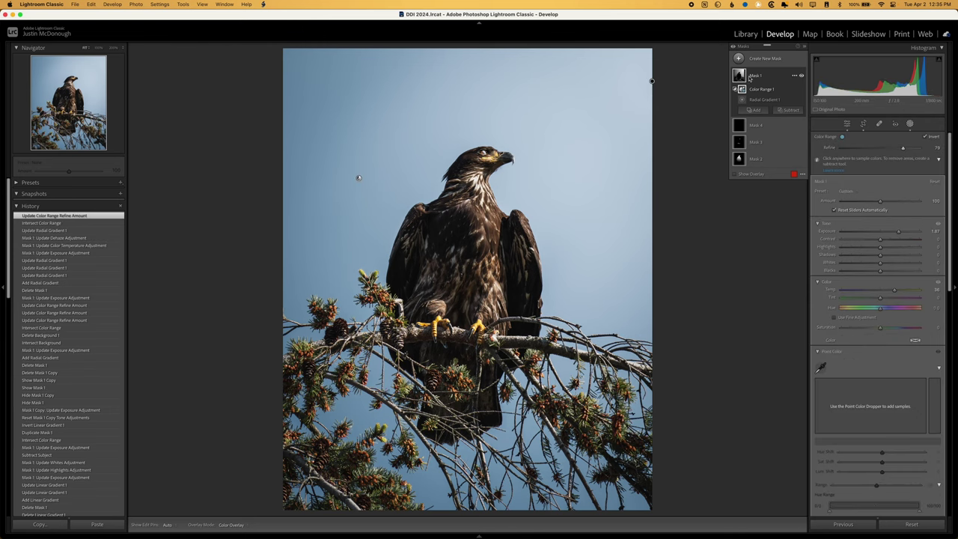
Duplicate Mask 1 and turn off Invert on the copy's Color Range 1 so it targets the eagle and branches
click(757, 76)
click(794, 78)
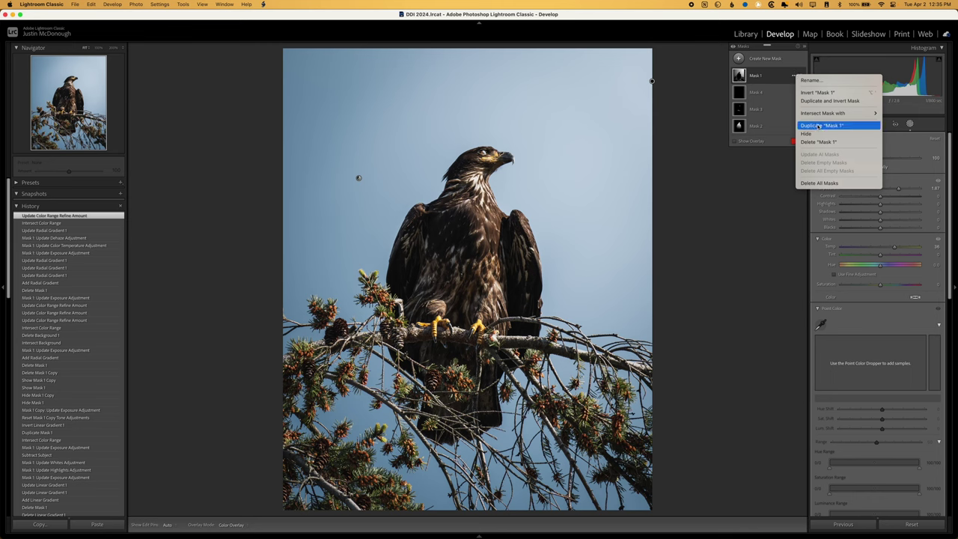
click(819, 126)
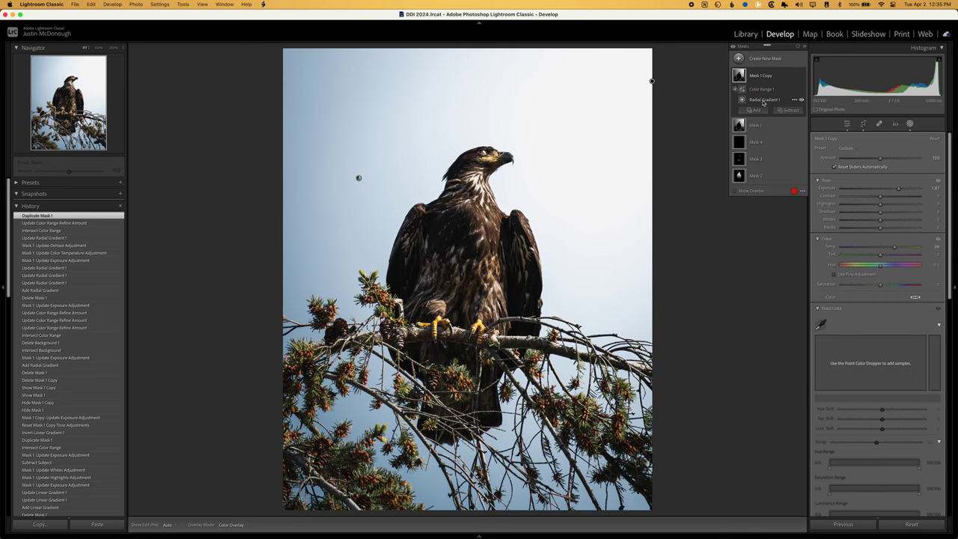
click(761, 89)
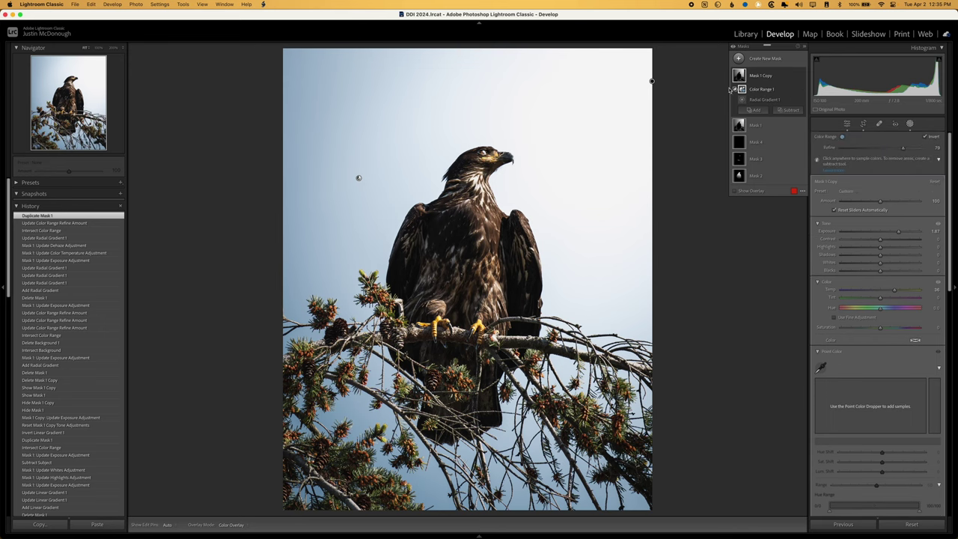
click(926, 138)
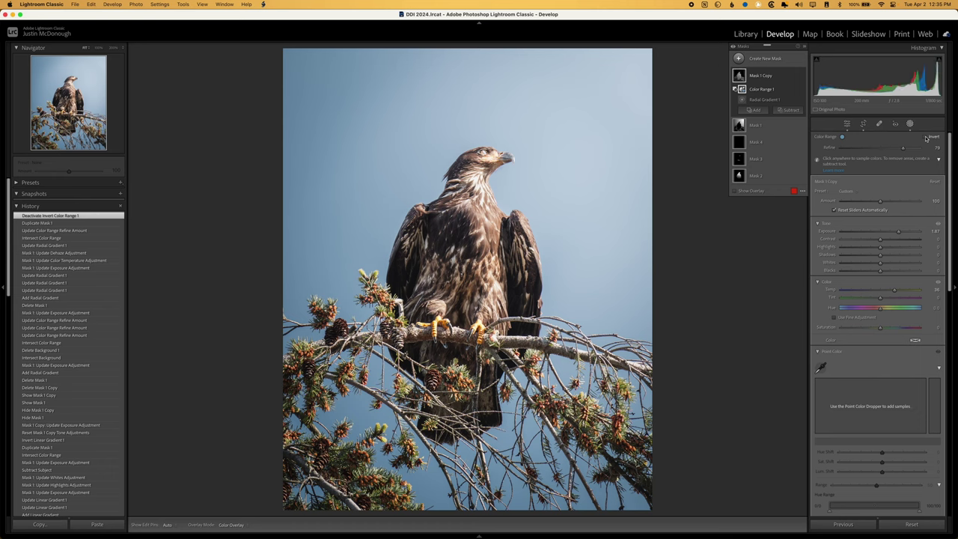
Check the overlays of Mask 1 Copy's components and set the copy's Amount to 31
click(762, 90)
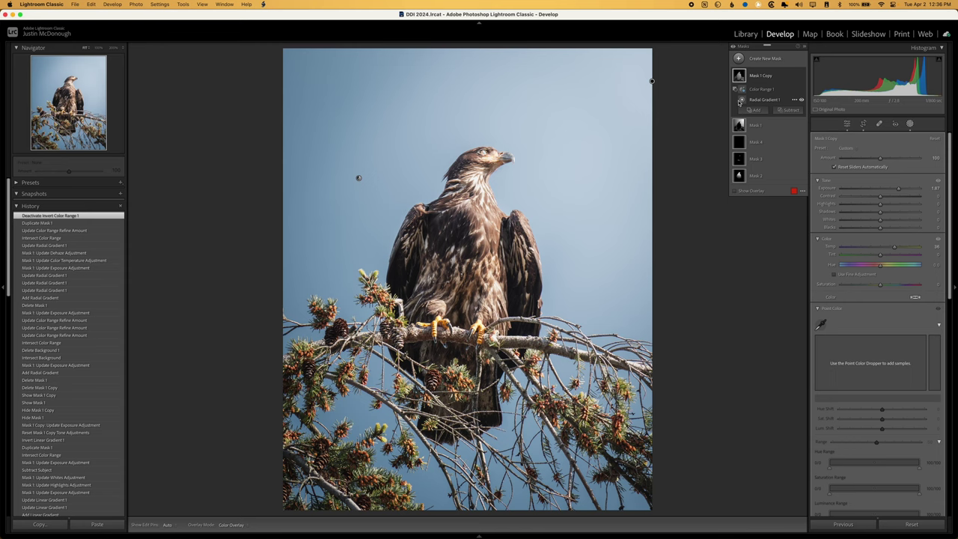
mouse_move(741, 100)
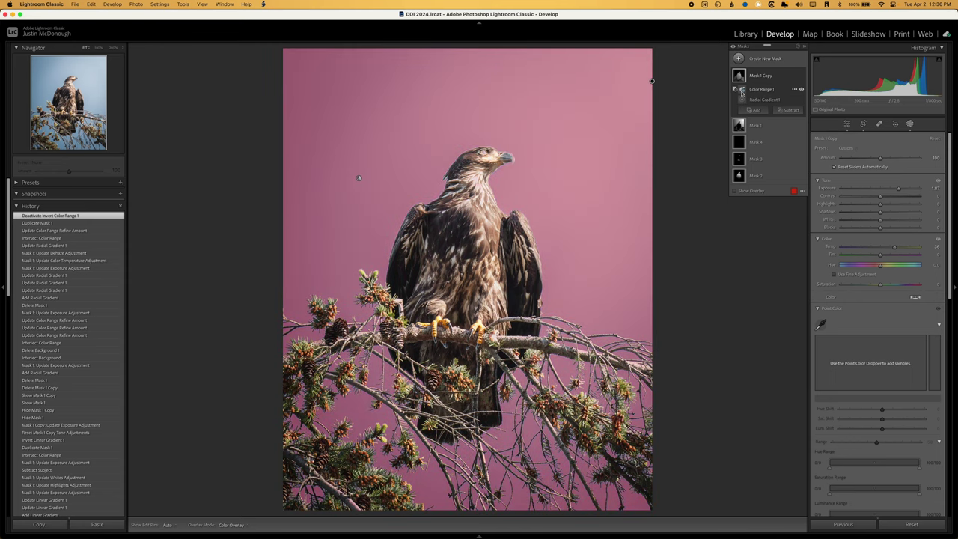
mouse_move(741, 76)
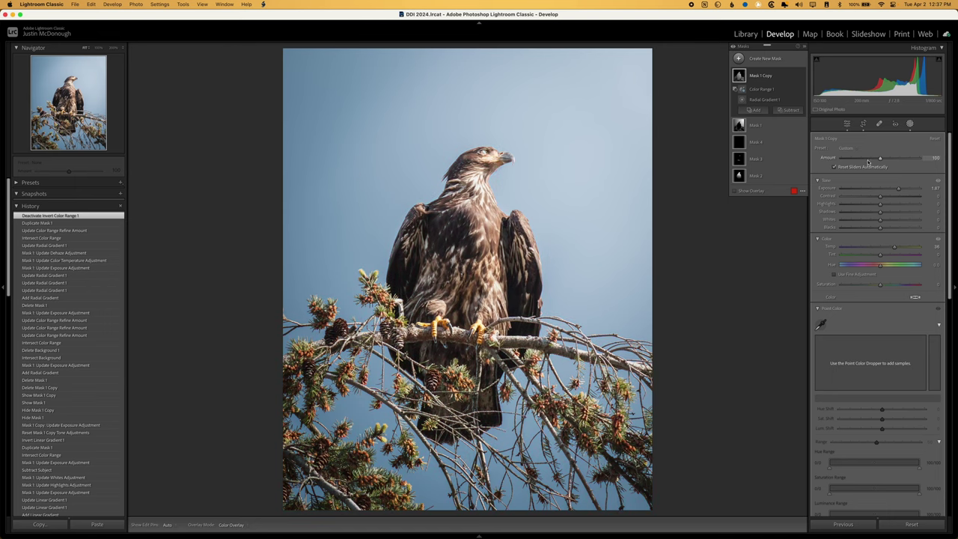
click(773, 78)
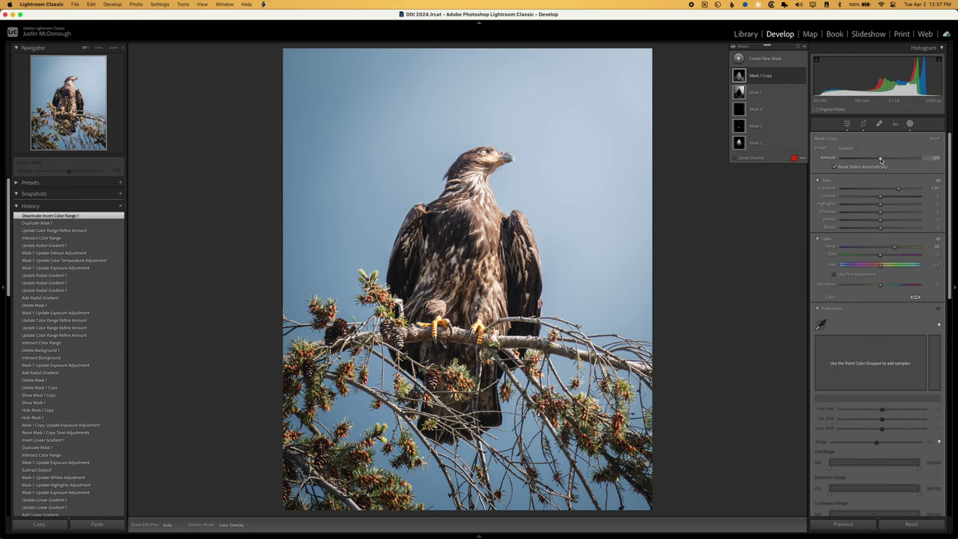
key(shift+w)
drag(881, 159, 857, 158)
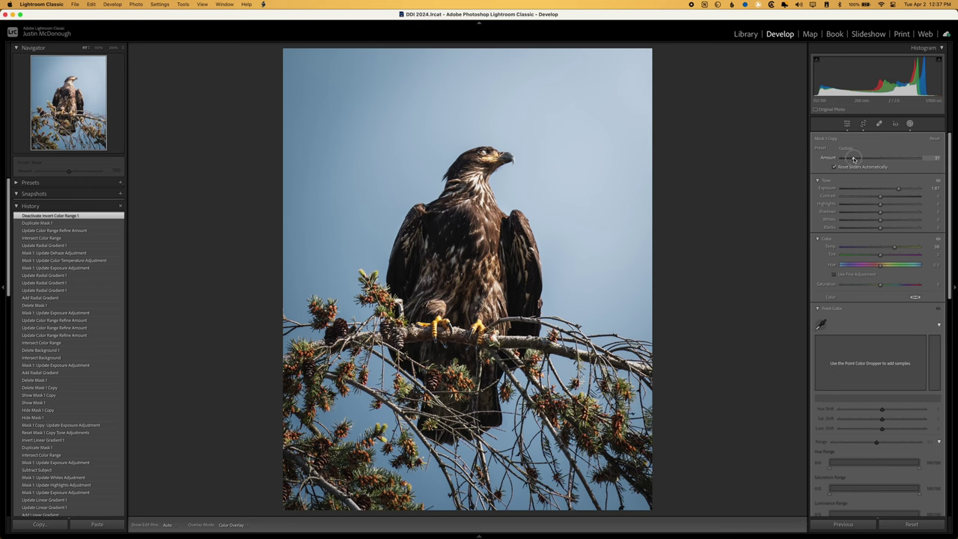
drag(853, 160, 853, 159)
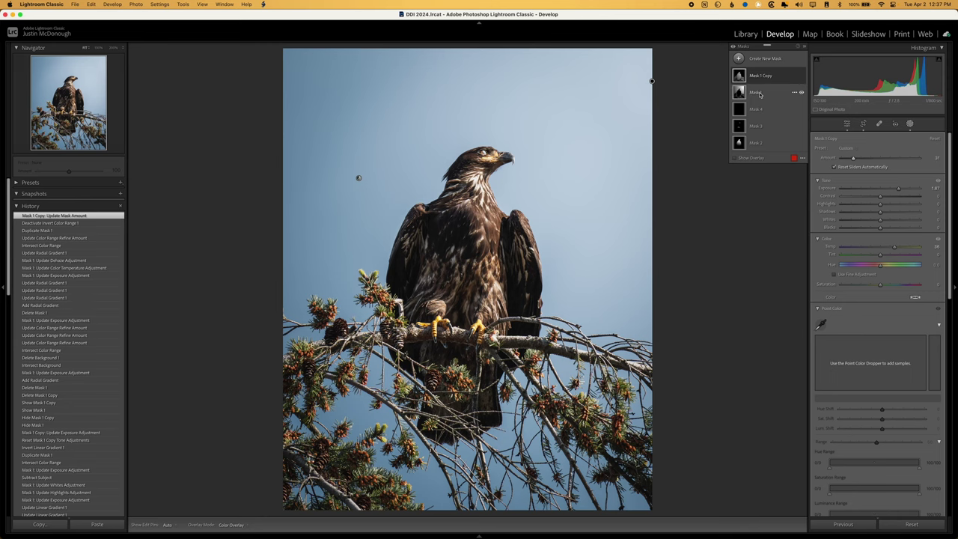
Hide and show Mask 1 and Mask 1 Copy together to compare the photo with and without the light effect
click(801, 92)
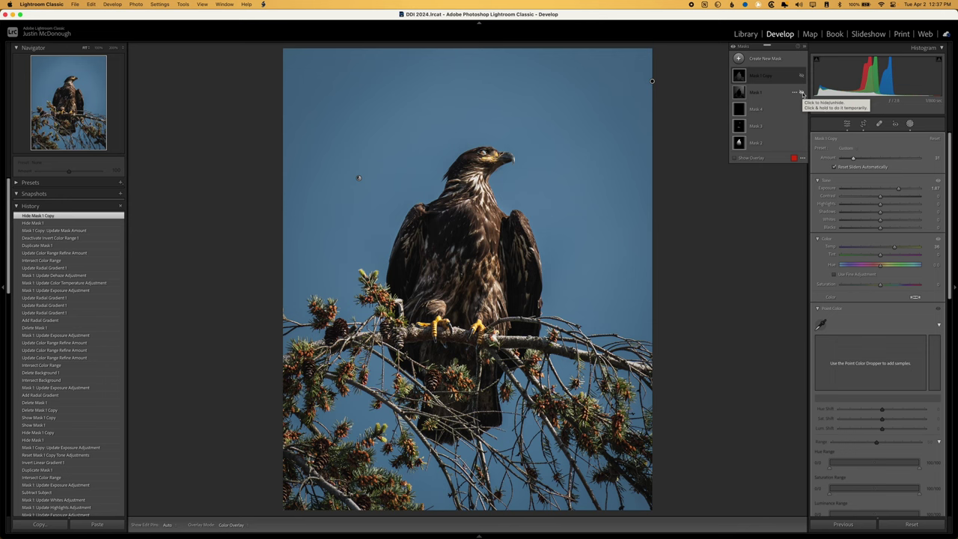
click(801, 92)
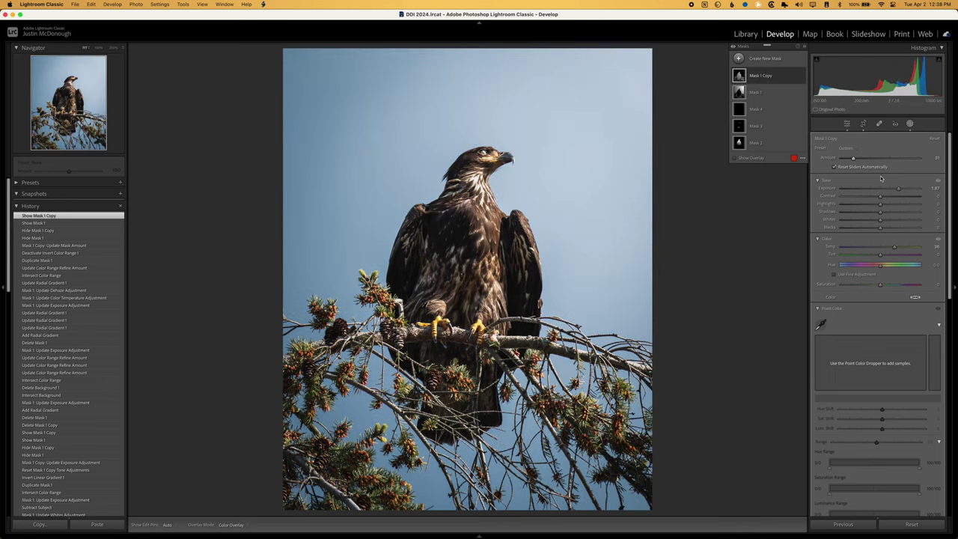